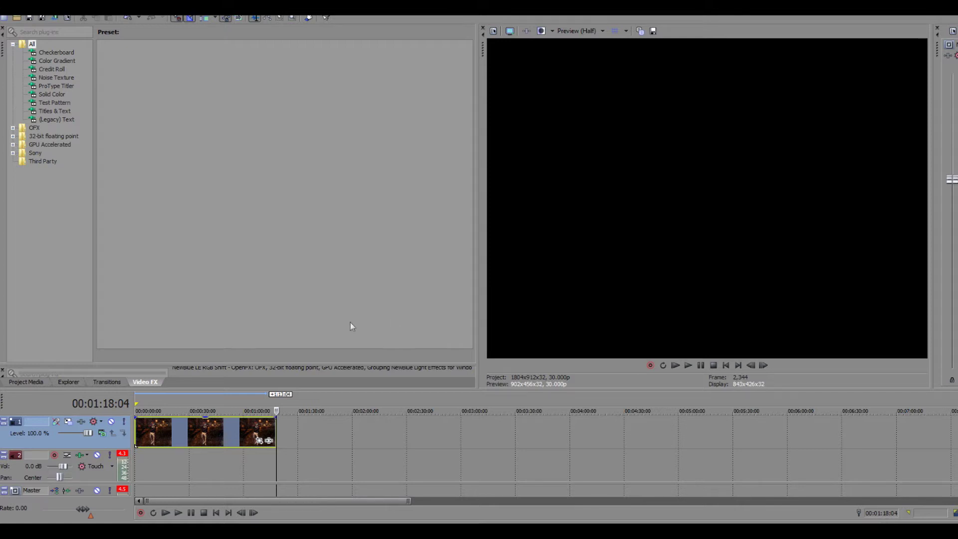
Expand the Video FX list to show the NewBlue presets and return to the project start
left_click_drag(325, 361, 306, 161)
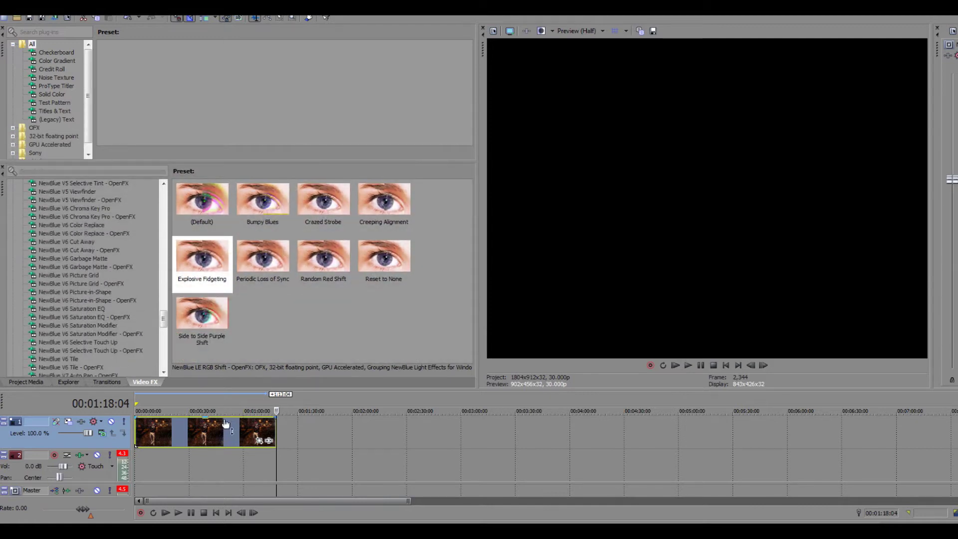
left_click(725, 366)
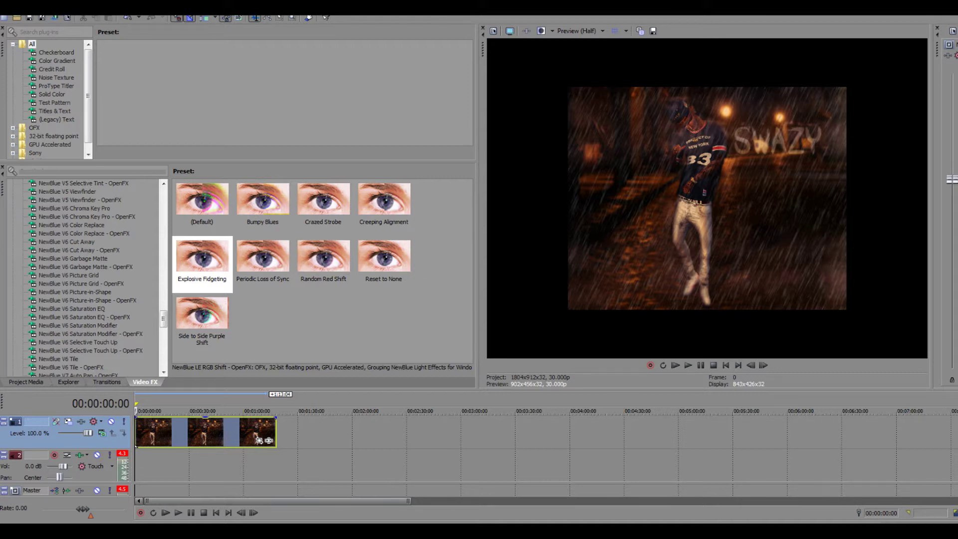
Import 22-Migos-Payola_Prod_By_Cheese from the Music library onto the audio track
left_click(12, 8)
left_click(30, 29)
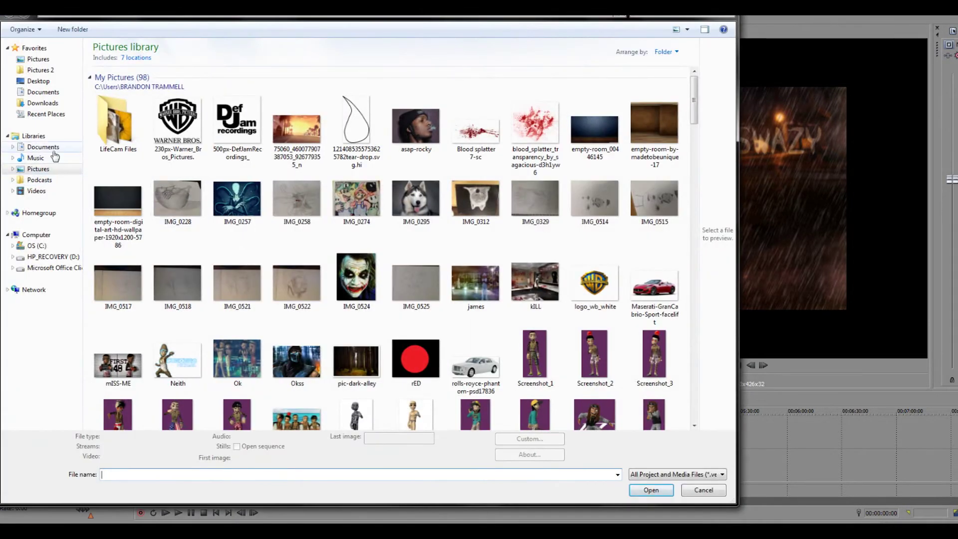
left_click(43, 147)
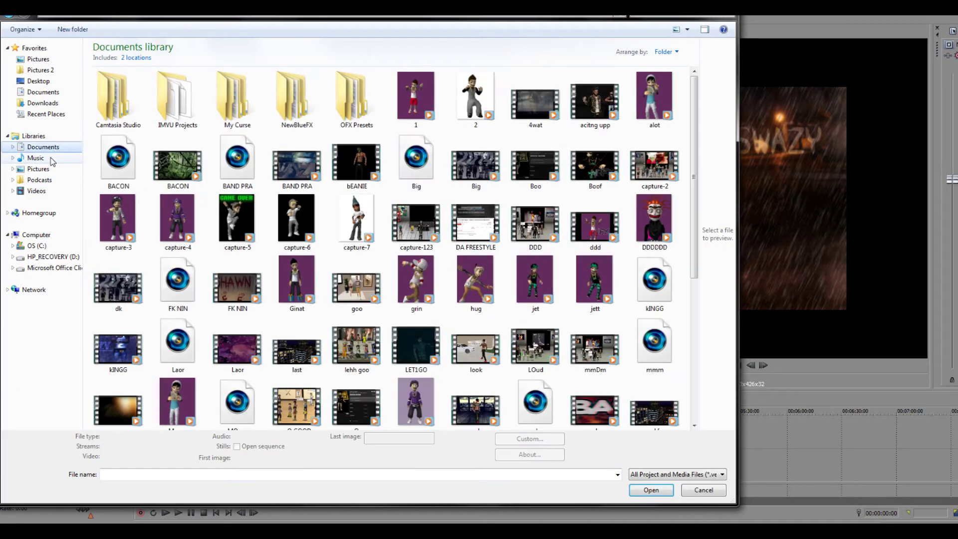
left_click(51, 159)
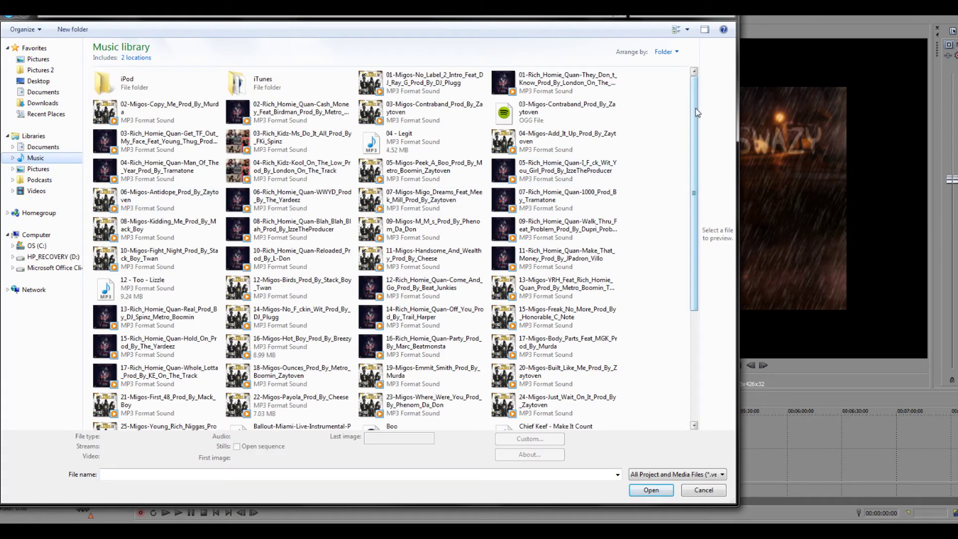
left_click_drag(693, 113, 693, 220)
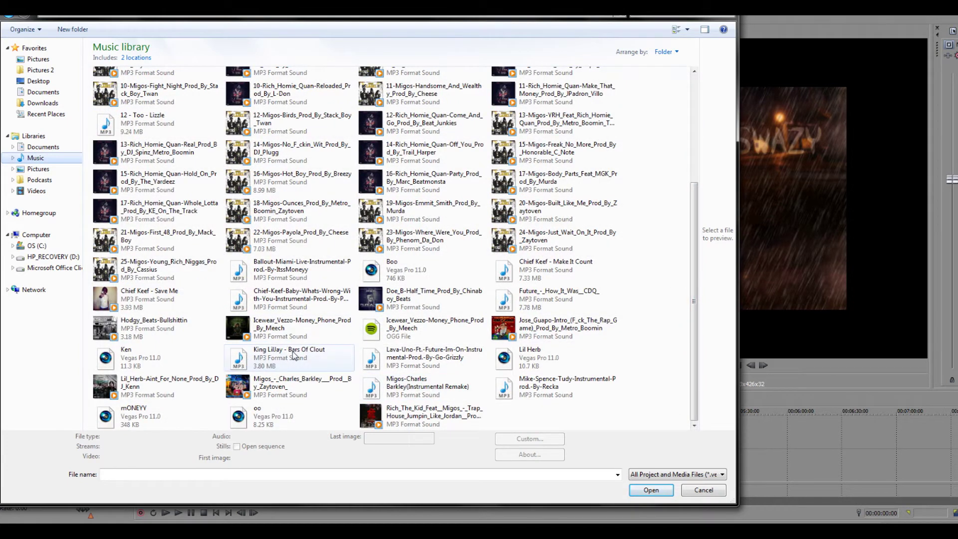
double_click(323, 251)
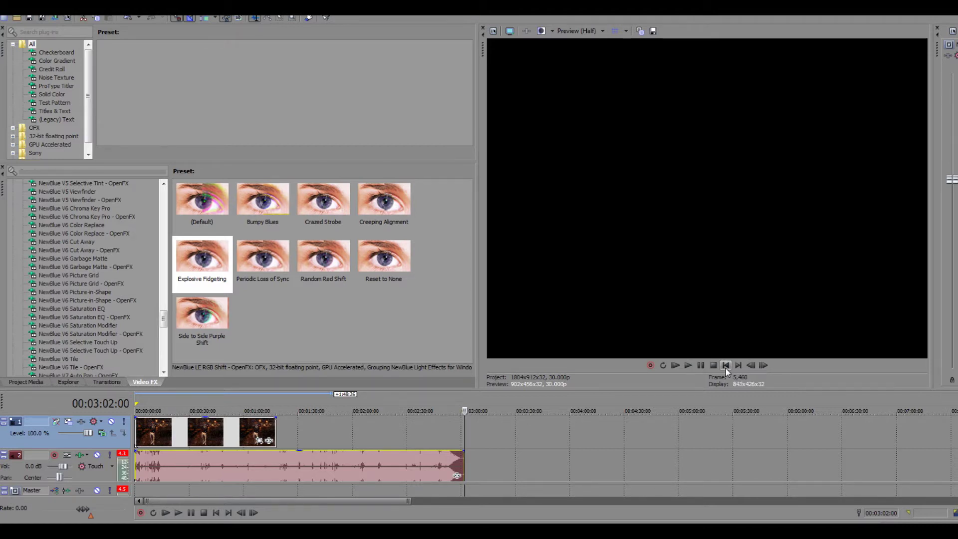
Play the still with its new music from the start, then open the picture clip's context menu
left_click(726, 369)
left_click(694, 368)
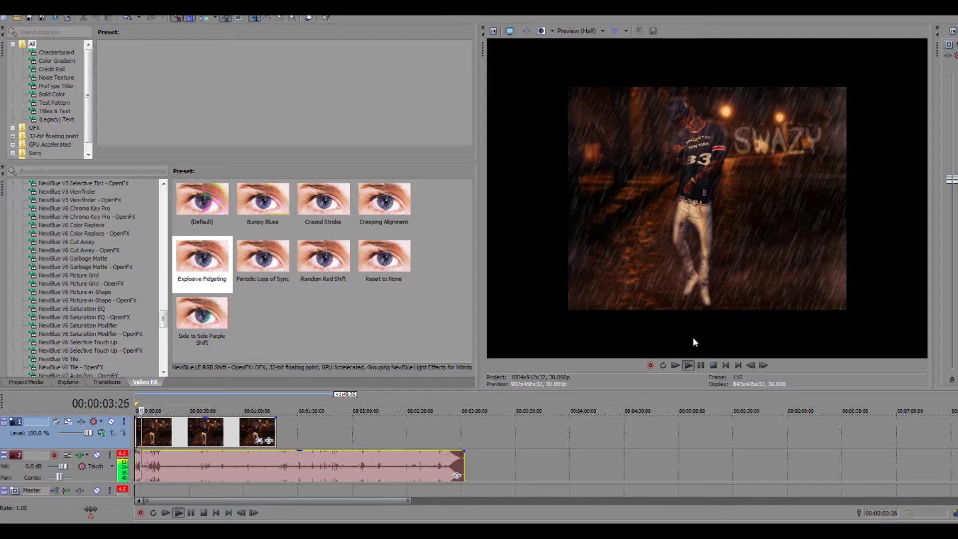
left_click(700, 366)
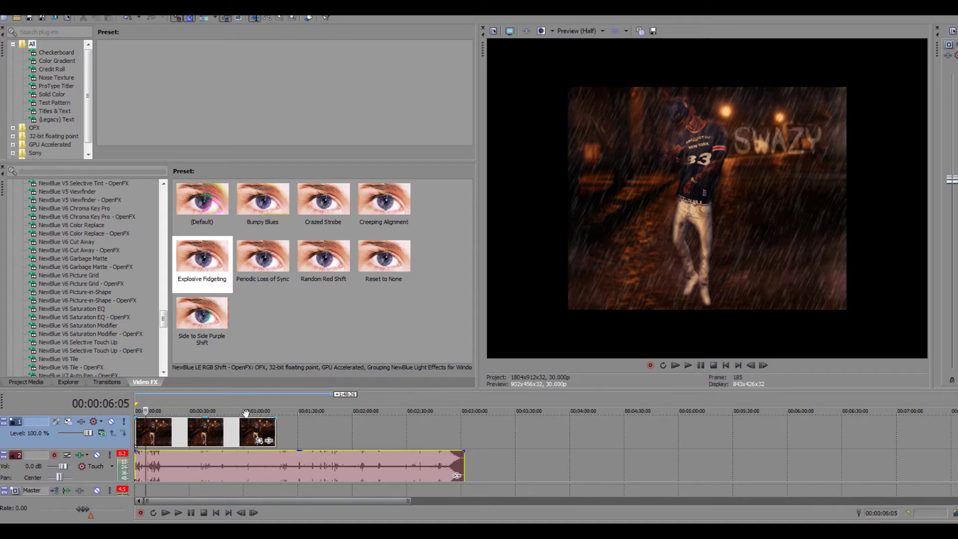
right_click(238, 439)
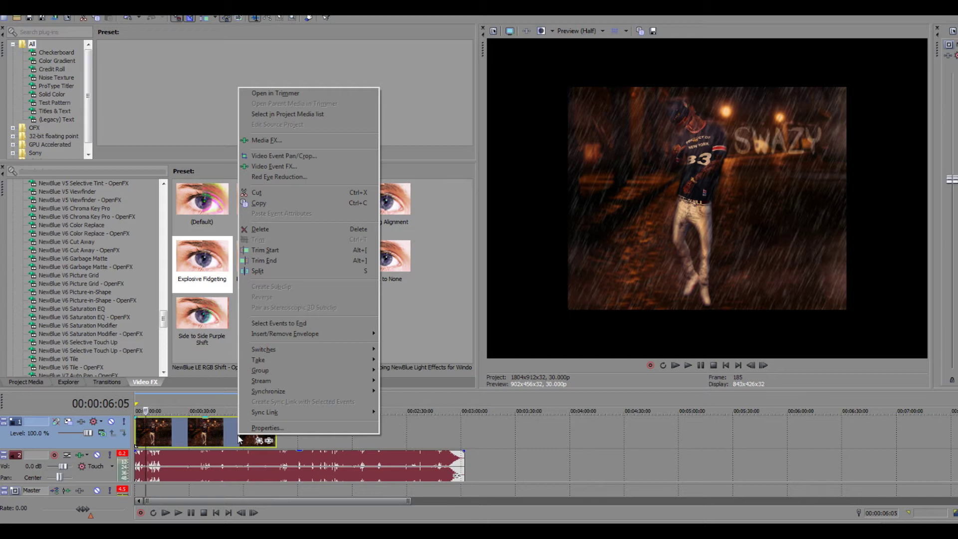
Turn off Maintain aspect ratio in the Screenshot_52 still's properties
left_click(280, 428)
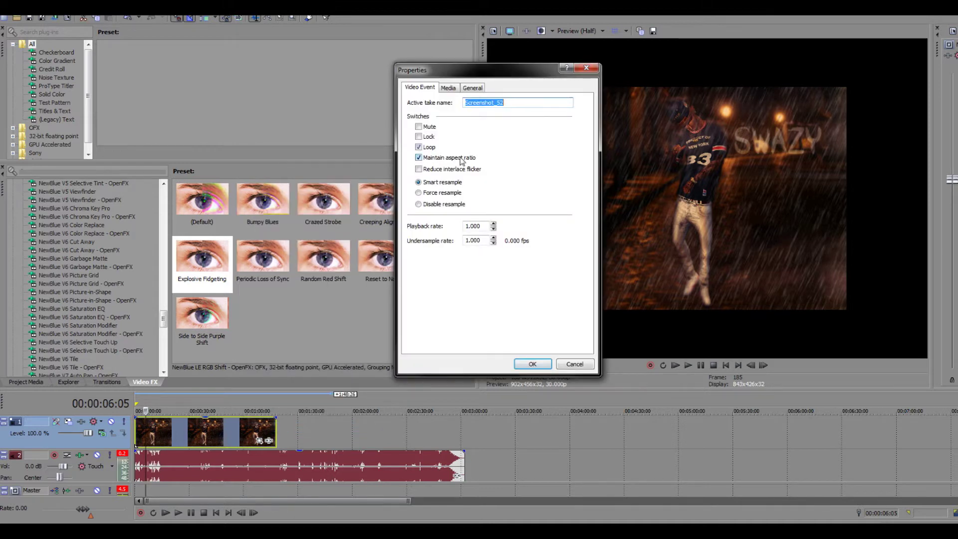
left_click(424, 158)
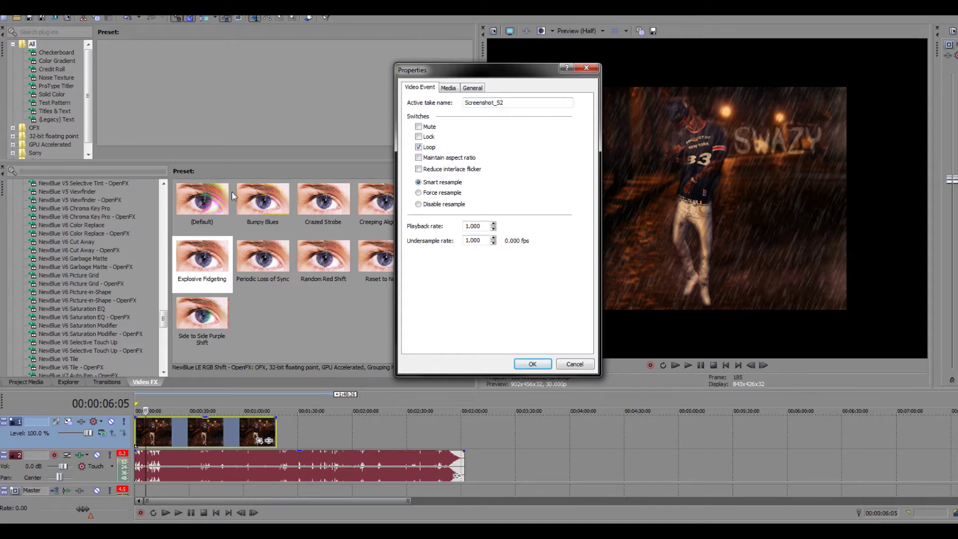
left_click(532, 364)
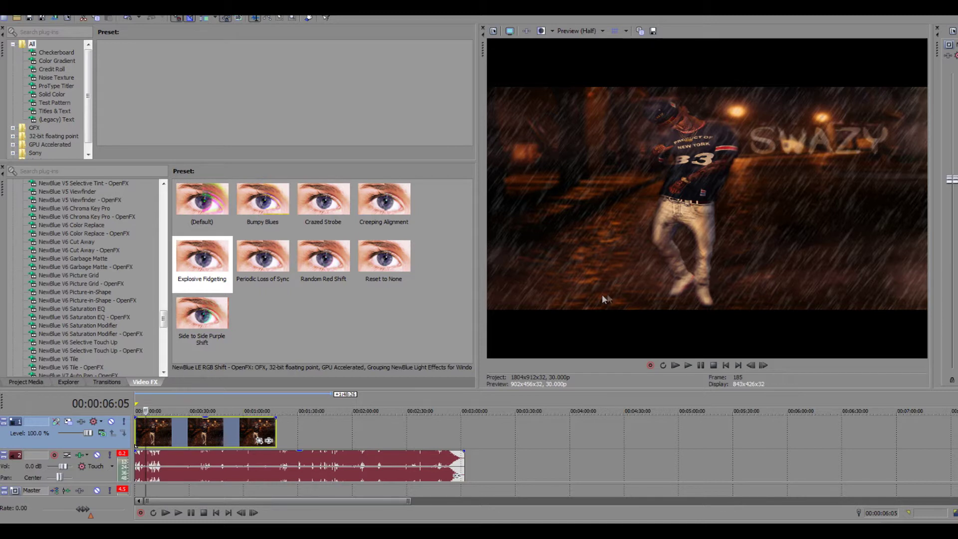
Preview the stretched still from the start and open its Event Pan/Crop
left_click(726, 365)
left_click(698, 369)
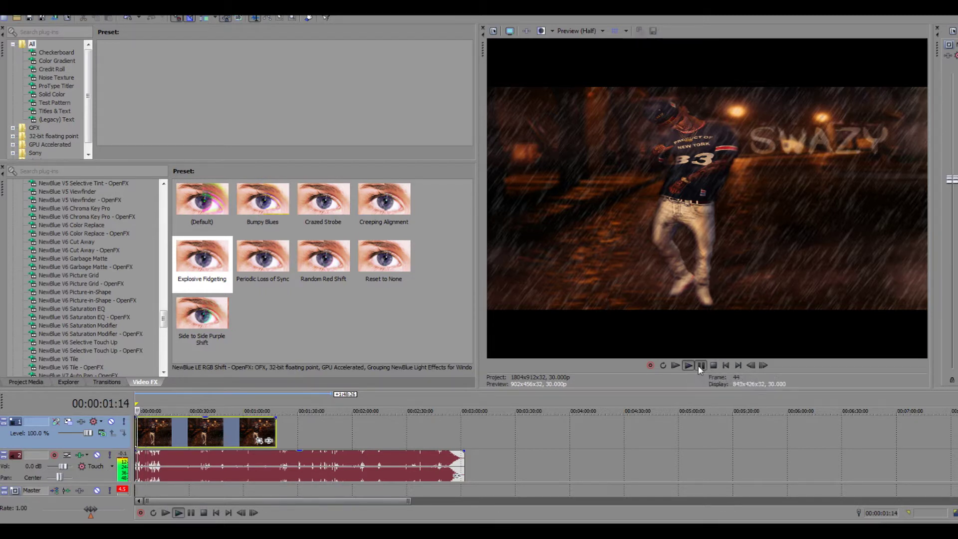
left_click(701, 366)
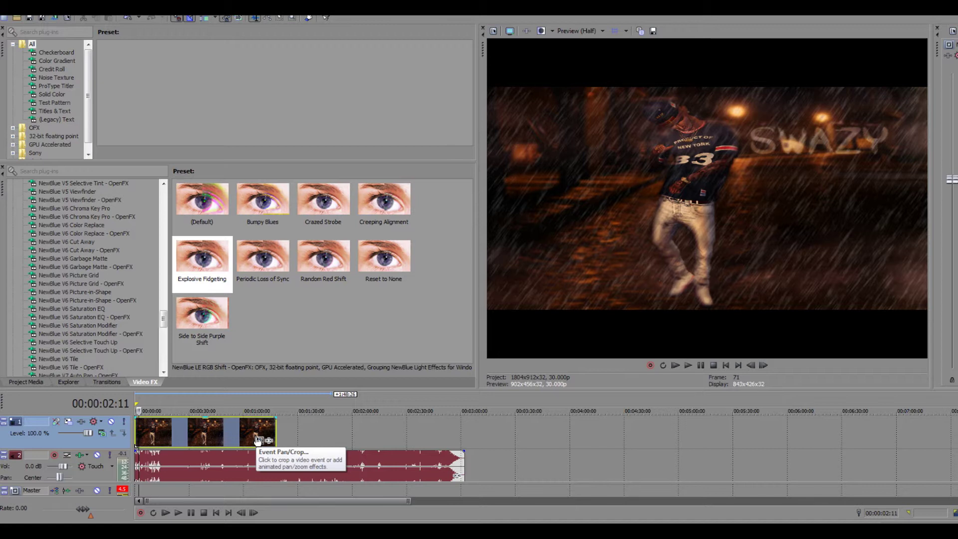
left_click(259, 440)
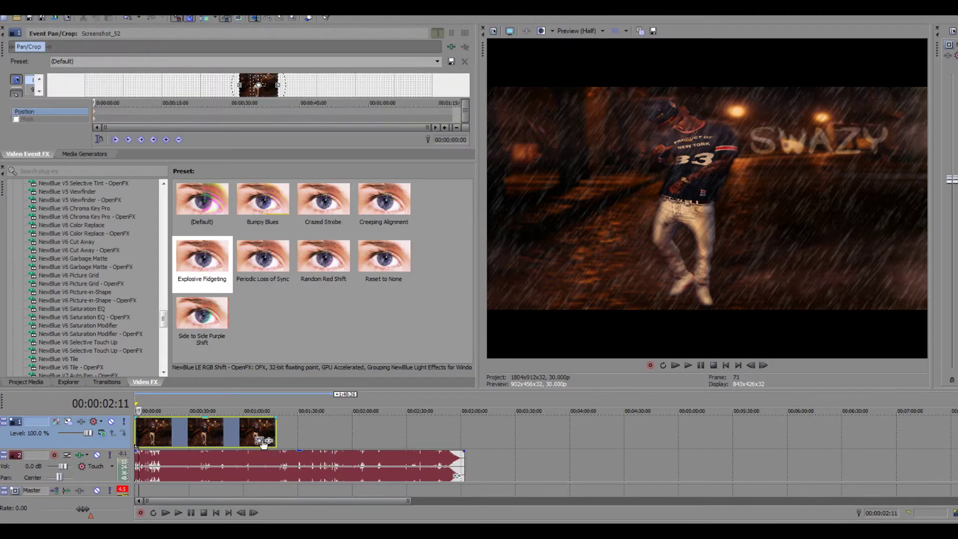
Enlarge the Pan/Crop workspace and zoom the crop in on the figure's upper body
left_click_drag(257, 149, 258, 368)
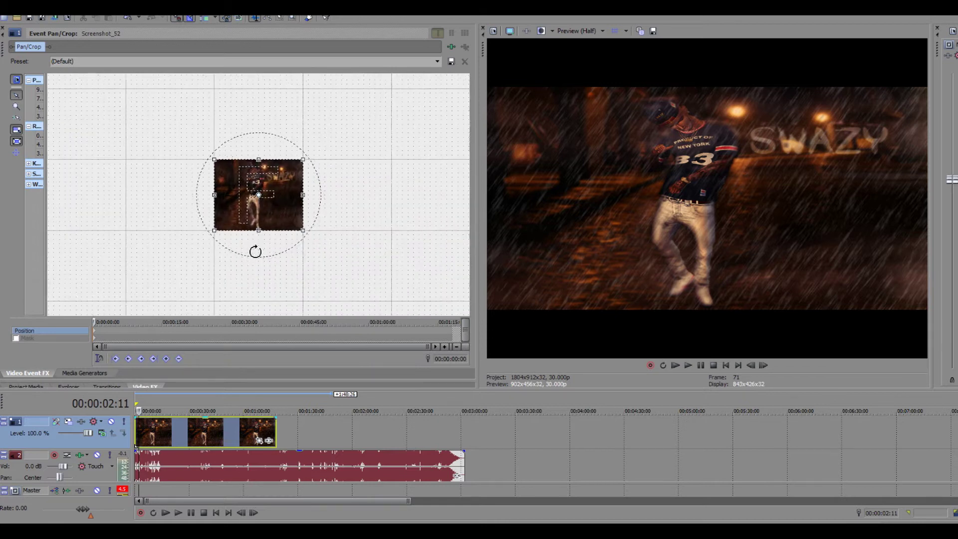
scroll(255, 252, "up", 6)
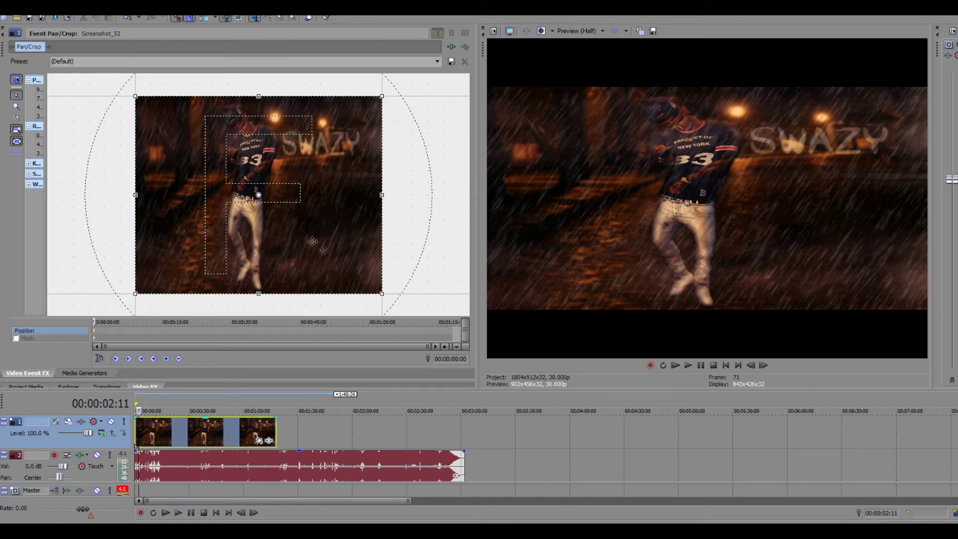
left_click_drag(382, 294, 335, 248)
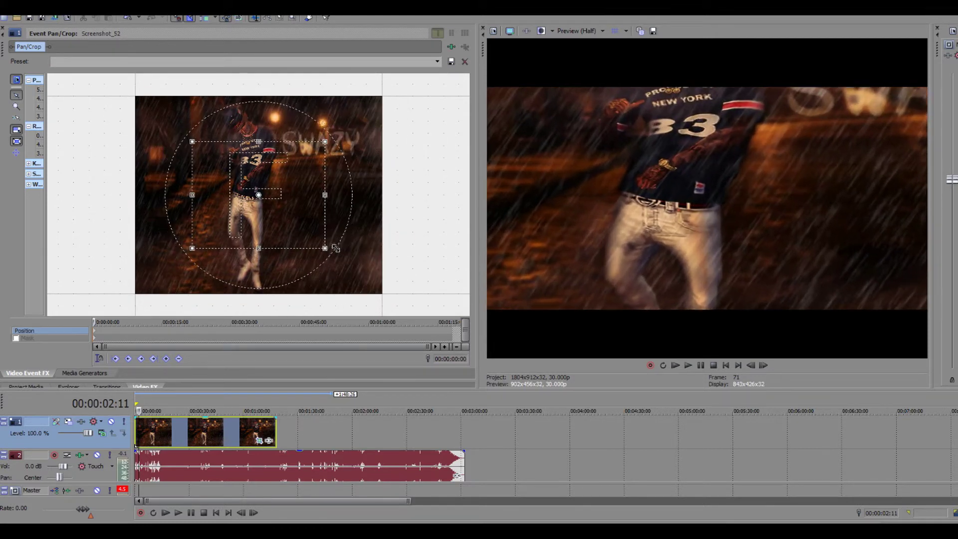
left_click_drag(302, 220, 262, 179)
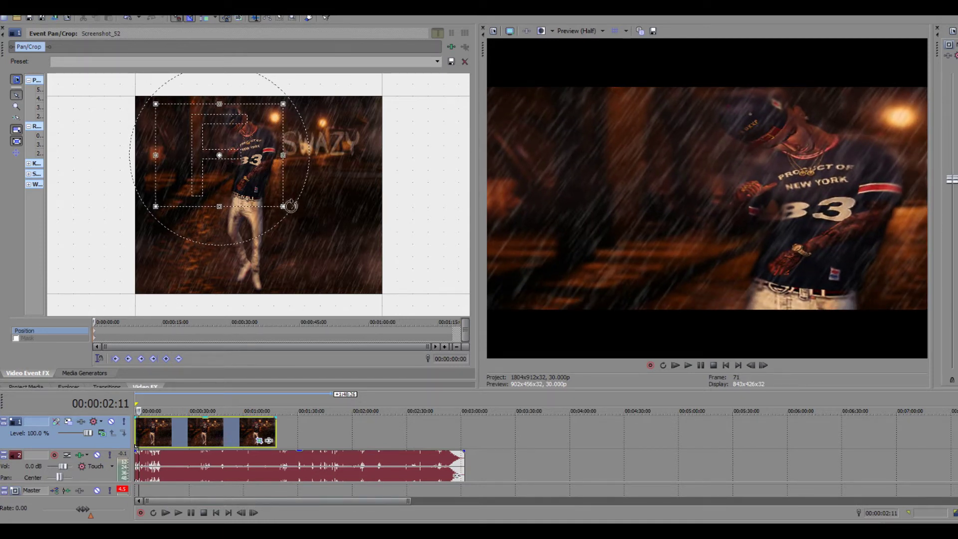
mouse_move(283, 206)
left_mouse_down()
mouse_move(273, 196)
mouse_move(309, 206)
mouse_move(275, 200)
left_mouse_up()
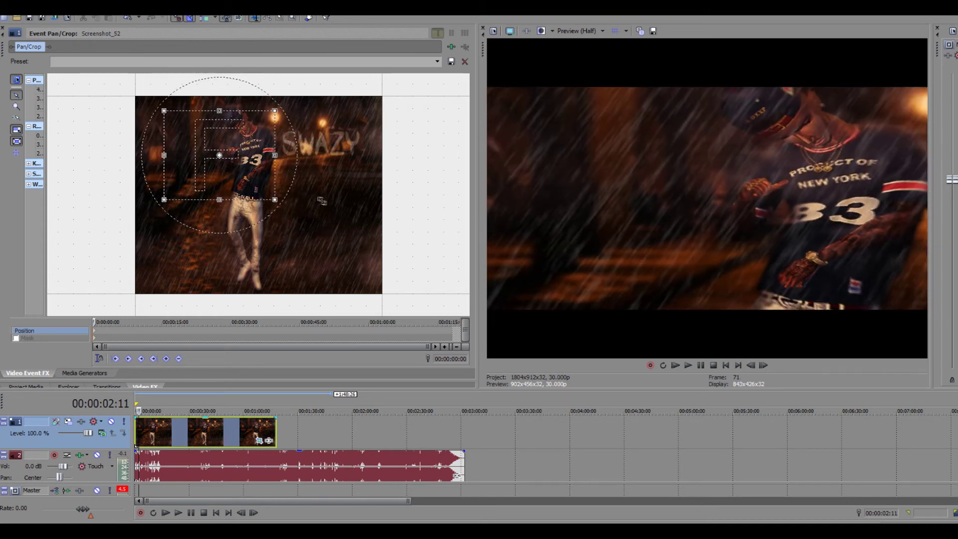
Fine-tune the crop size, lock movement to horizontal, and pan toward the SWAZY text
left_click(17, 131)
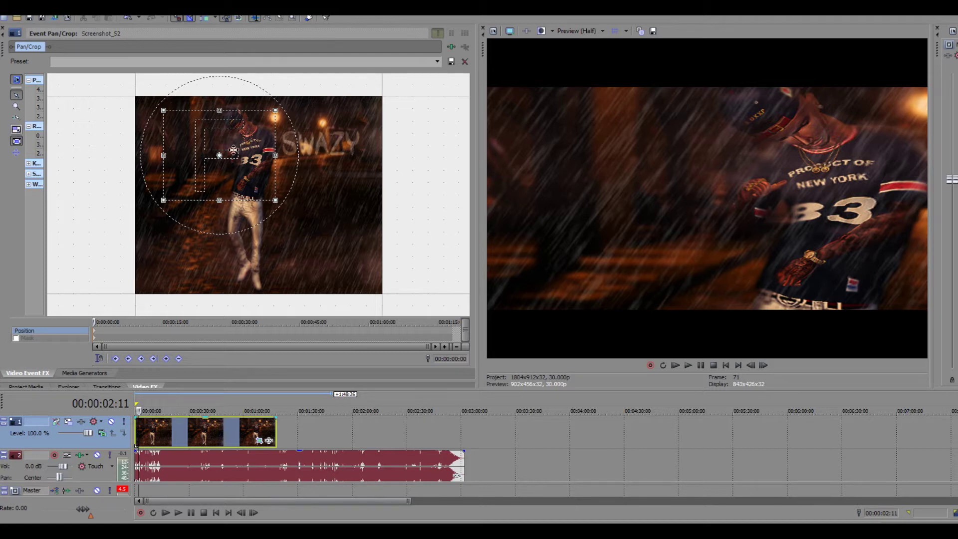
left_click_drag(277, 200, 278, 203)
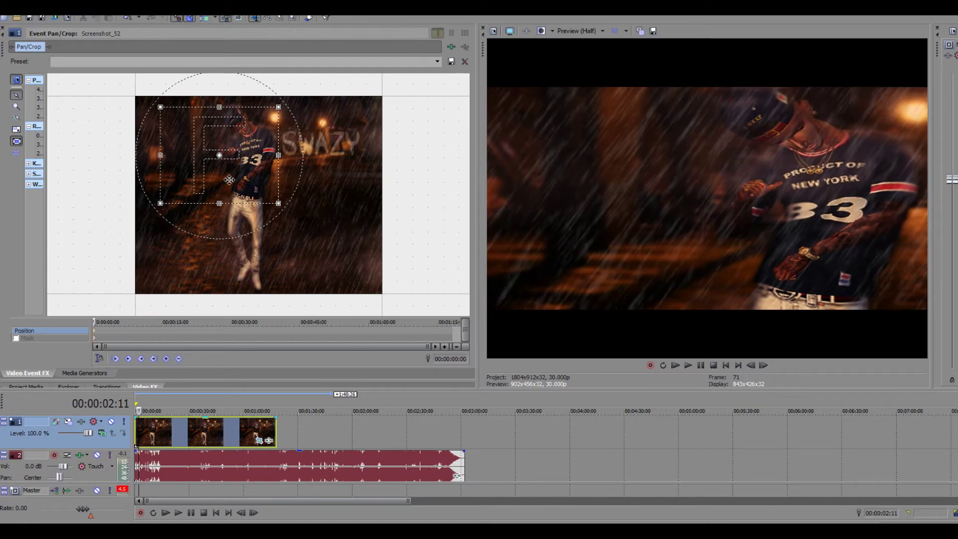
left_click(16, 129)
mouse_move(277, 204)
left_mouse_down()
mouse_move(341, 221)
mouse_move(331, 229)
mouse_move(397, 265)
mouse_move(297, 228)
mouse_move(265, 202)
left_mouse_up()
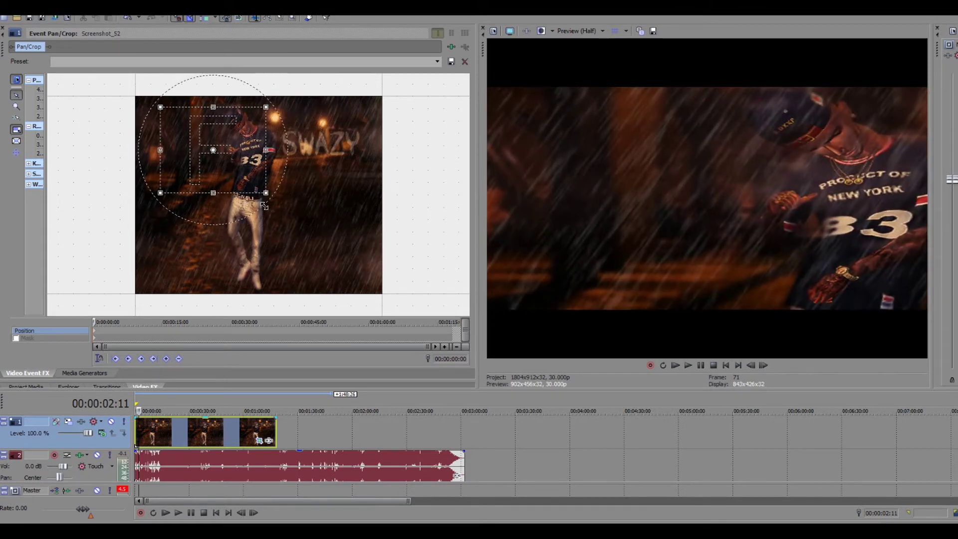
left_click(16, 141)
left_click(17, 153)
left_click_drag(197, 176, 204, 149)
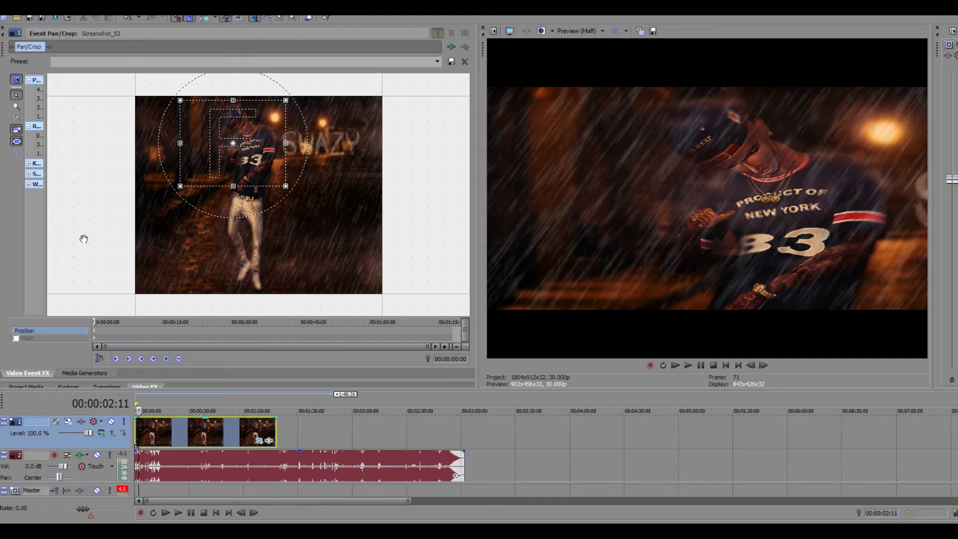
mouse_move(95, 325)
left_mouse_down()
mouse_move(163, 324)
mouse_move(112, 324)
left_mouse_up()
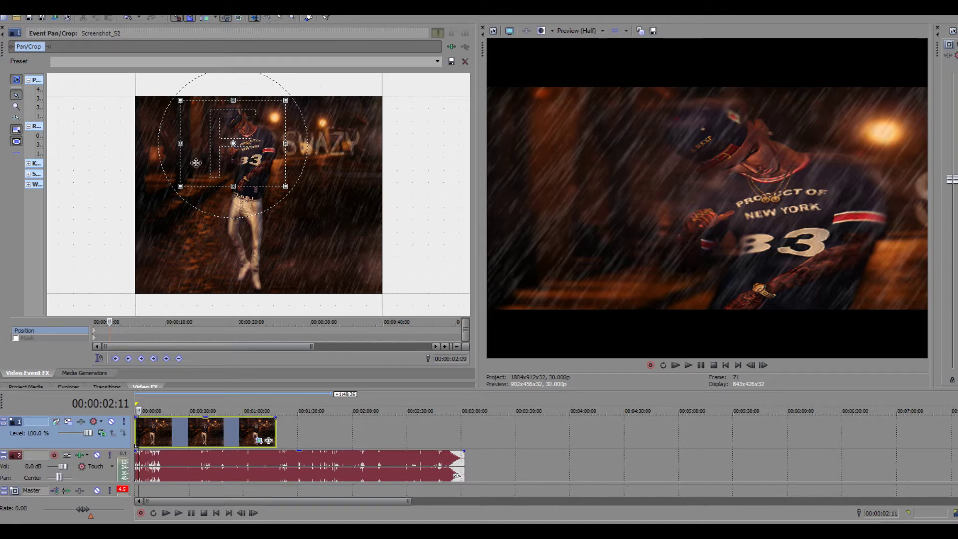
left_click_drag(198, 164, 255, 163)
Preview the pan and trim the figure still to about twelve seconds
left_click(687, 365)
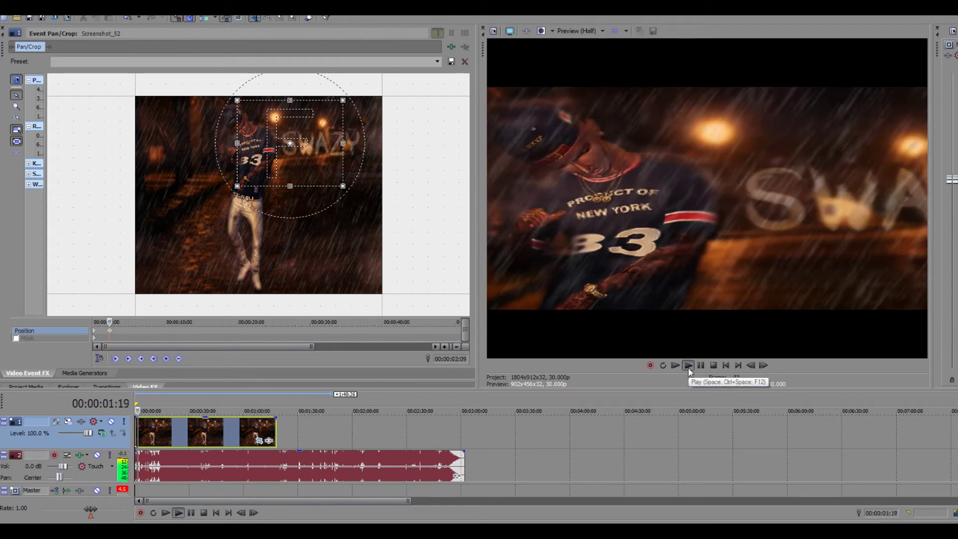
left_click(699, 368)
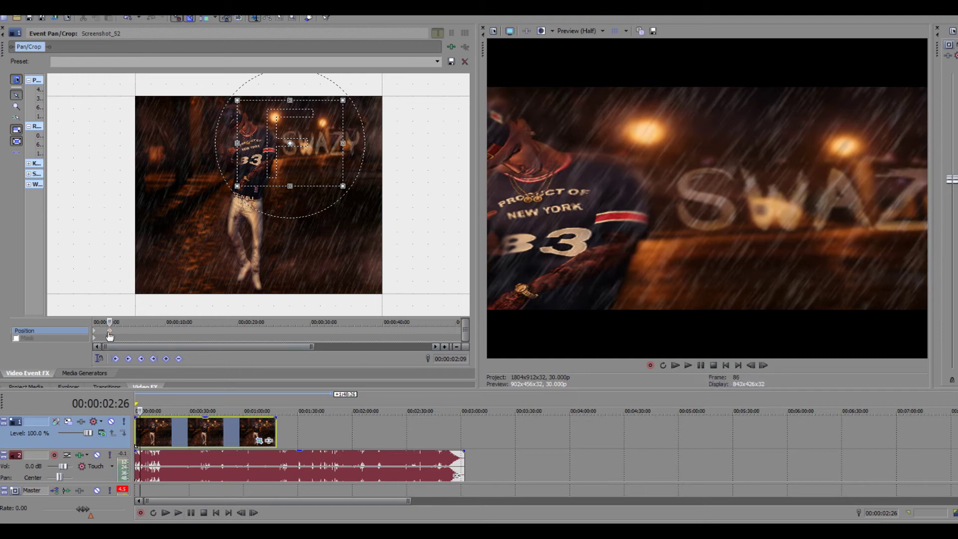
left_click_drag(274, 425, 155, 428)
scroll(177, 429, "up", 5)
left_click_drag(232, 428, 254, 428)
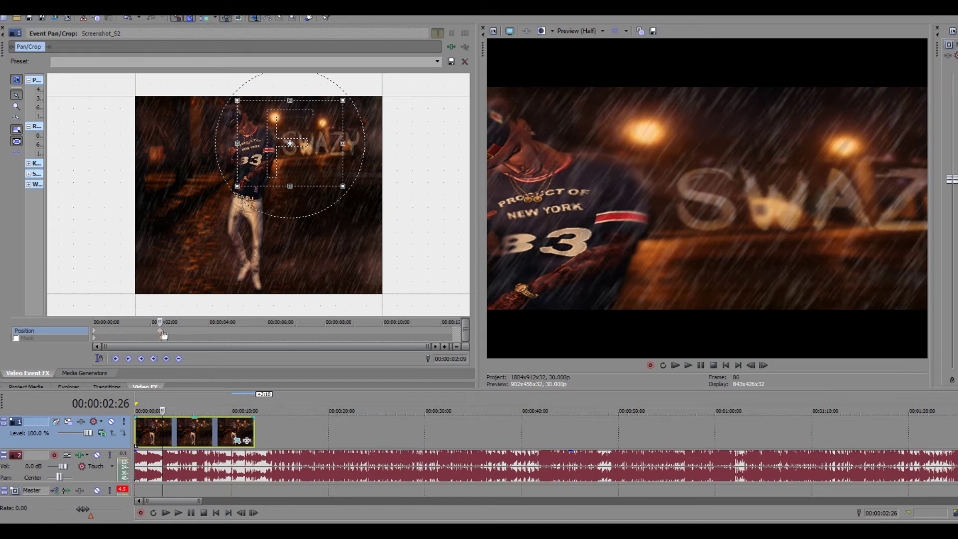
Move the end Position keyframe to the clip's end and preview the motion
left_click_drag(163, 335, 126, 340)
left_click(689, 364)
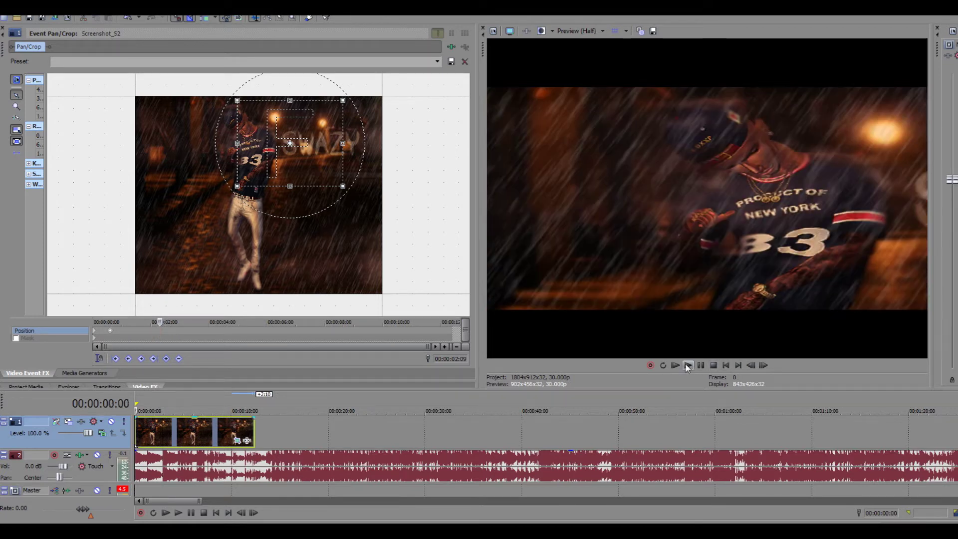
left_click(701, 364)
left_click_drag(114, 335, 272, 338)
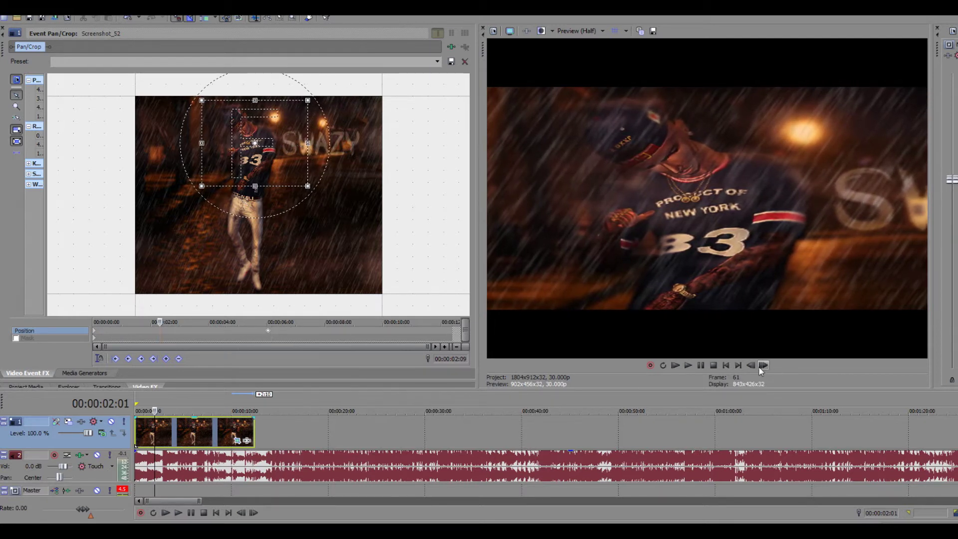
left_click(725, 364)
left_click(686, 365)
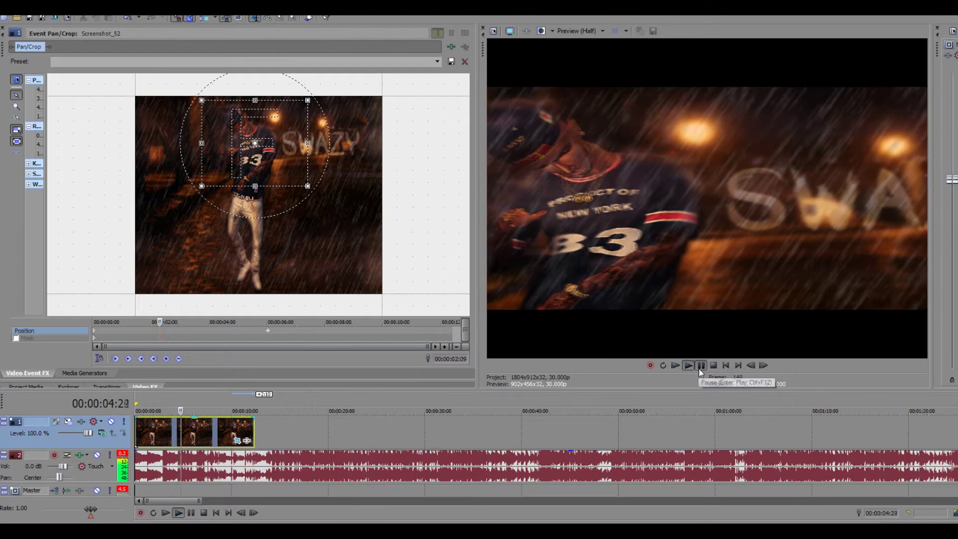
left_click(699, 366)
Push the pan keyframe further along, replay the clip, and enlarge the Video FX browser
left_click_drag(269, 336, 461, 333)
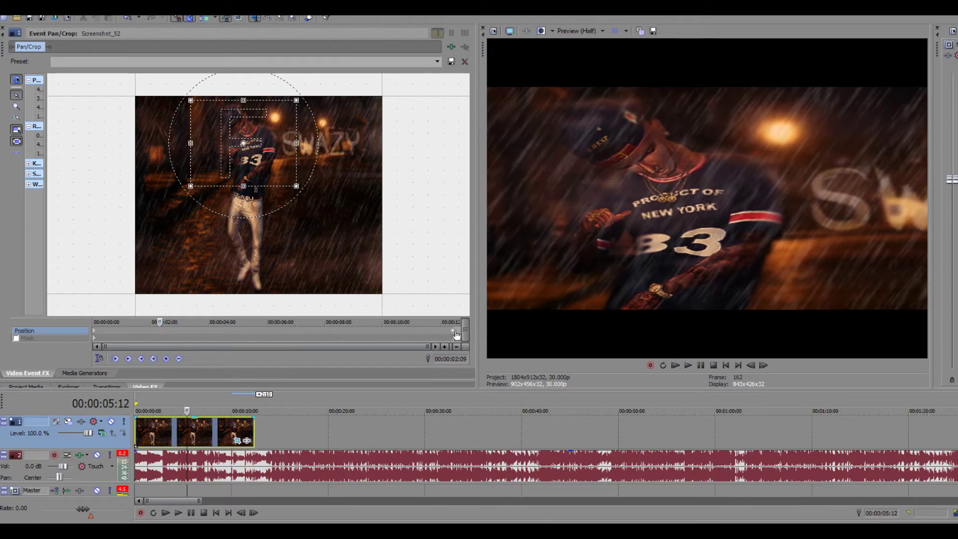
left_click(456, 334)
left_click(726, 366)
left_click(687, 366)
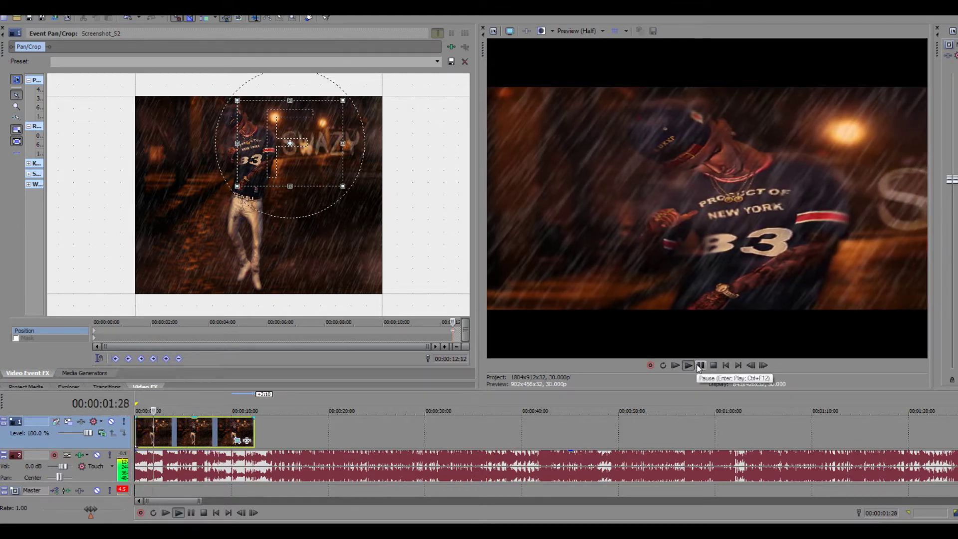
left_click(700, 365)
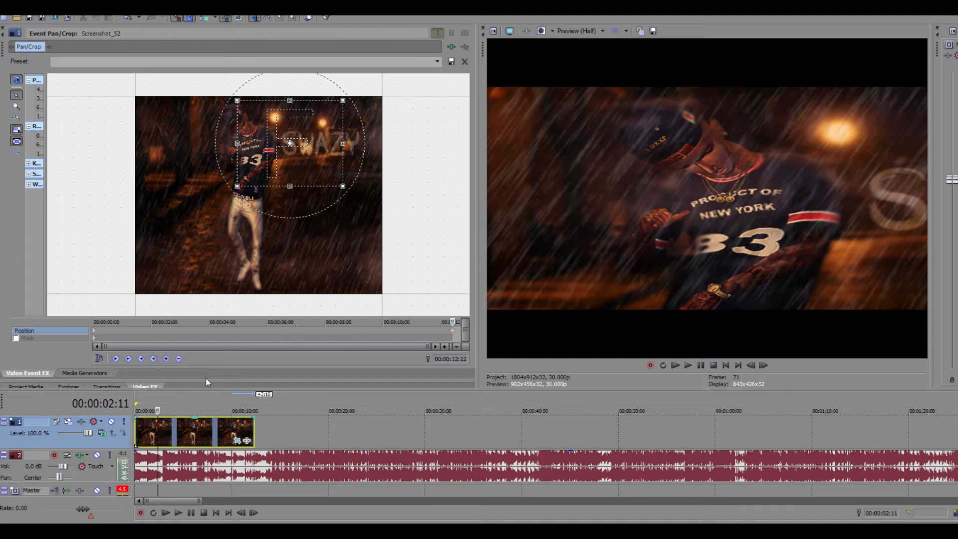
left_click_drag(213, 385, 235, 190)
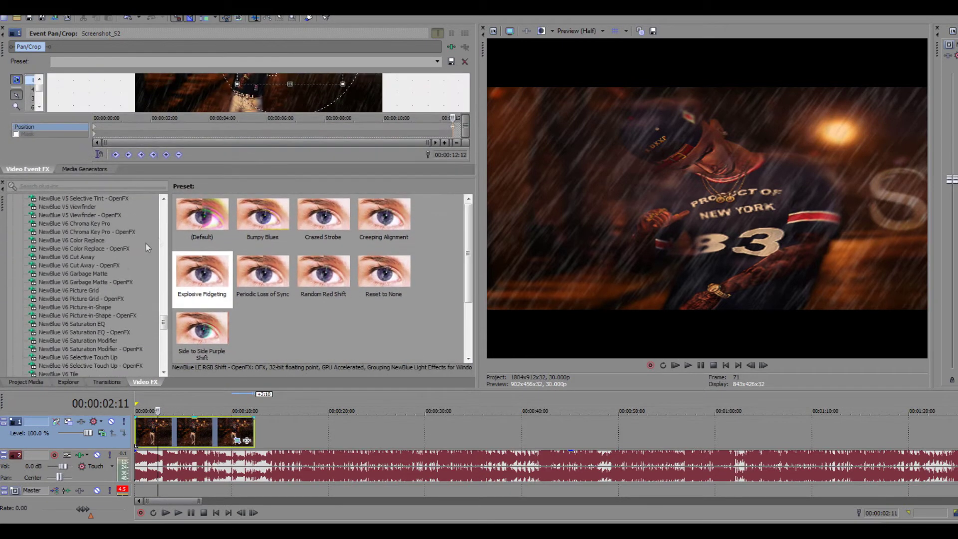
Browse the NewBlue V6 Garbage Matte, PE Charcoal and AE Line Drawing presets
left_click(90, 282)
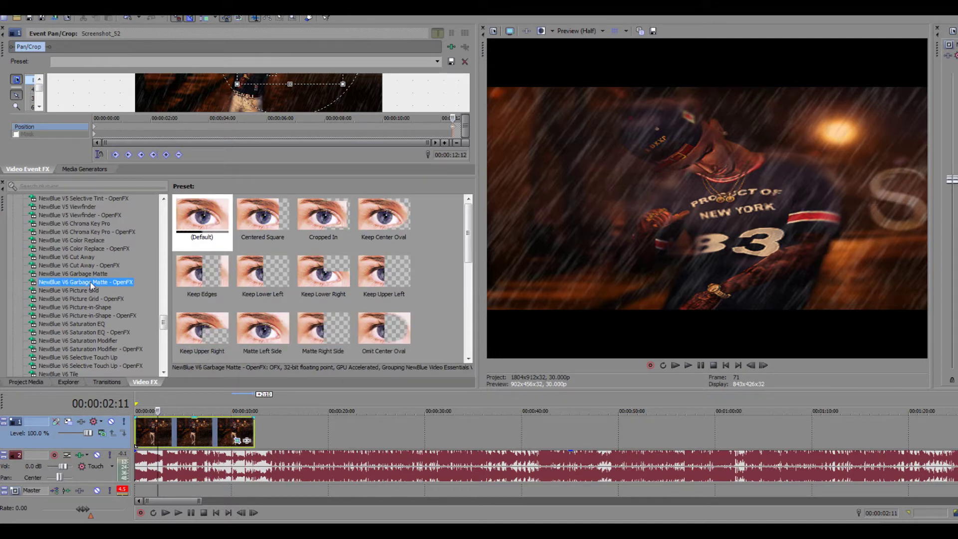
scroll(90, 304, "up", 10)
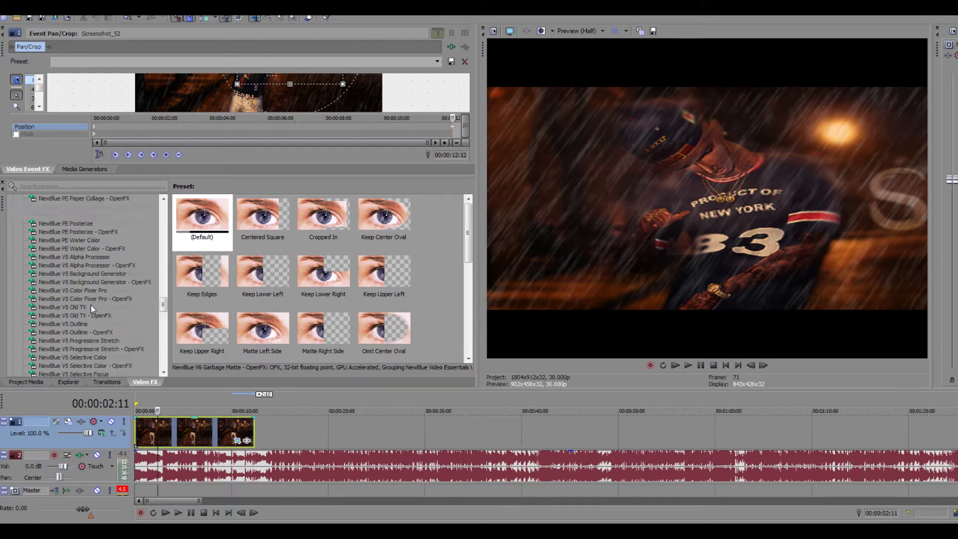
scroll(90, 305, "up", 3)
left_click(77, 299)
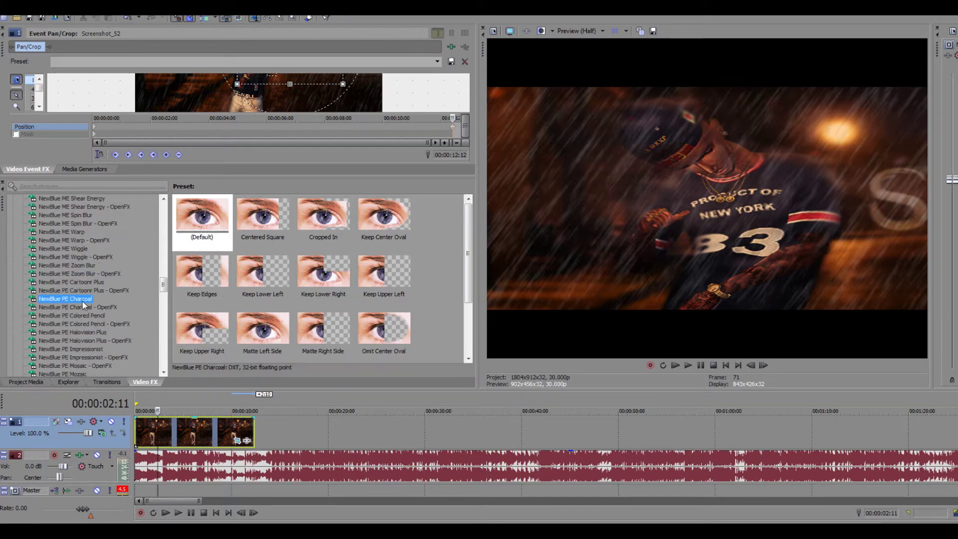
scroll(70, 298, "up", 5)
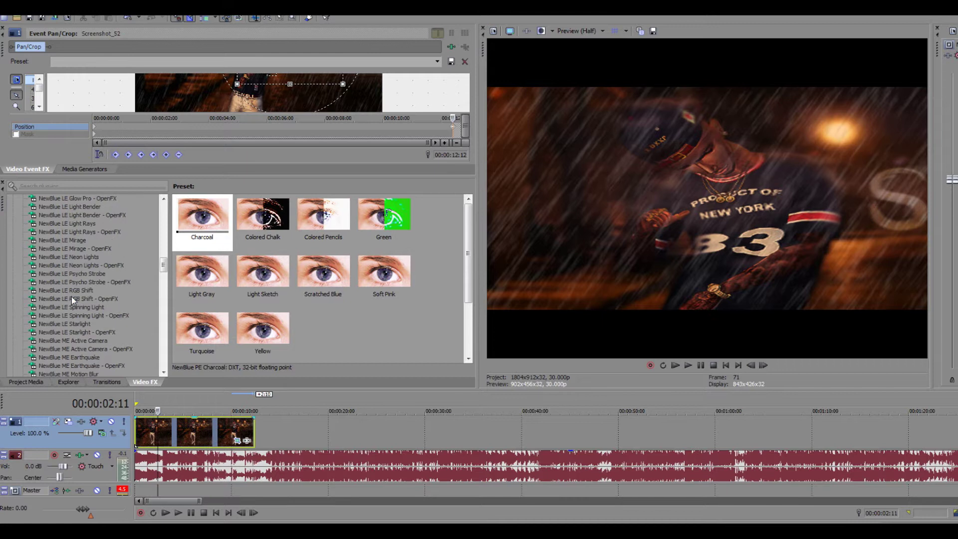
scroll(78, 257, "up", 5)
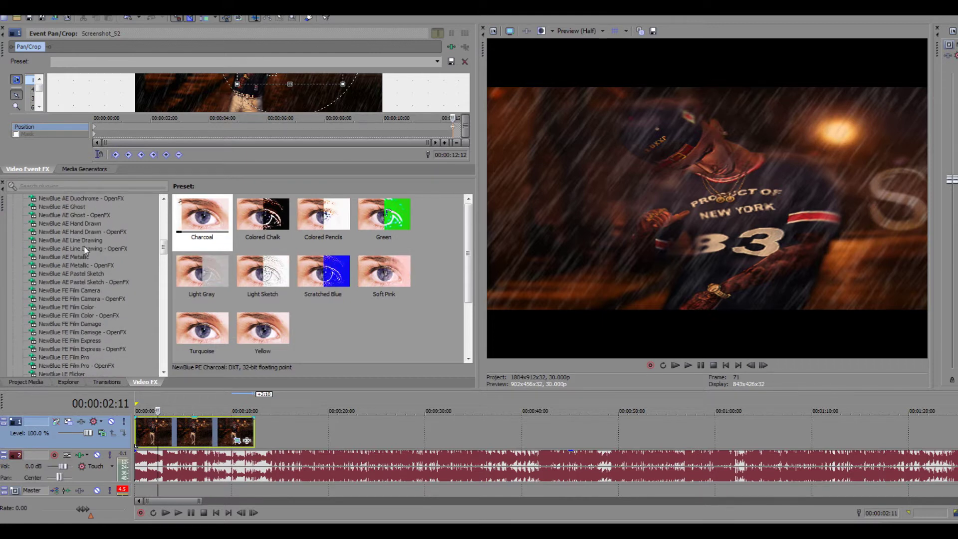
left_click(86, 249)
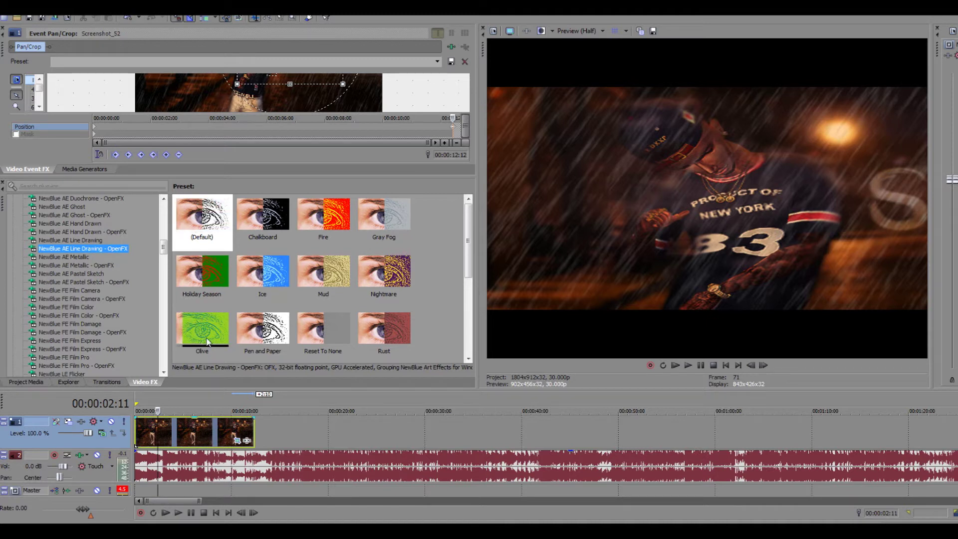
Show the NewBlue ME Active Camera presets, including Jack Hammer
scroll(104, 287, "up", 5)
scroll(107, 287, "down", 5)
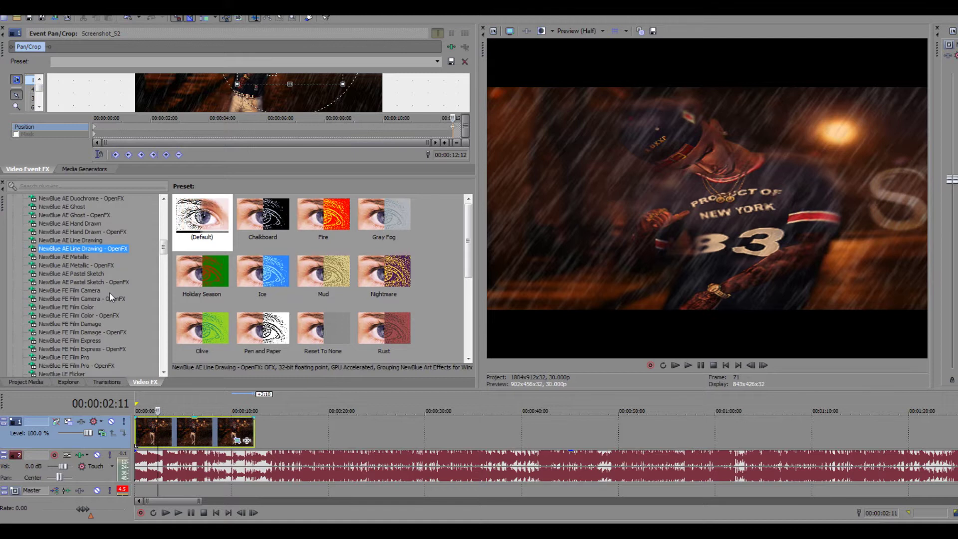
scroll(110, 294, "down", 4)
scroll(110, 298, "down", 4)
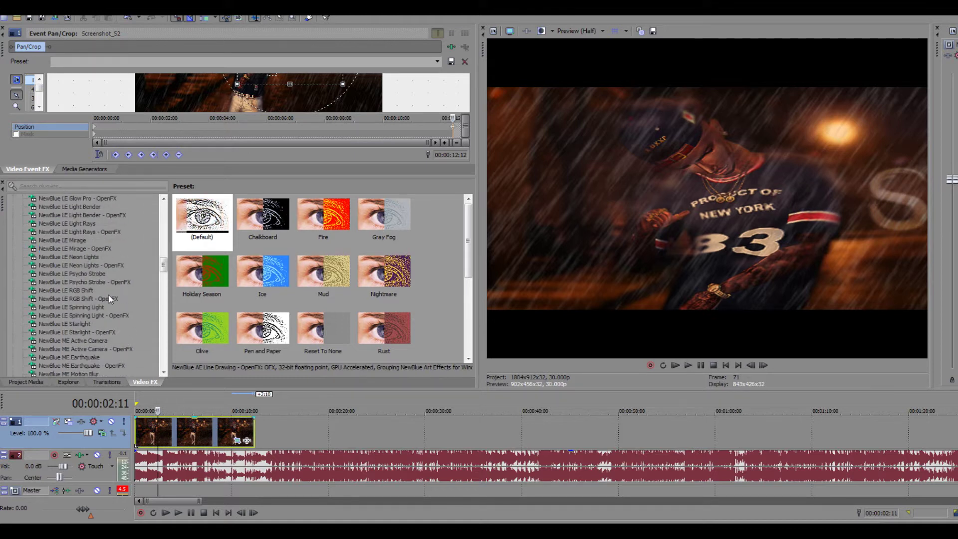
scroll(106, 300, "down", 2)
left_click(95, 299)
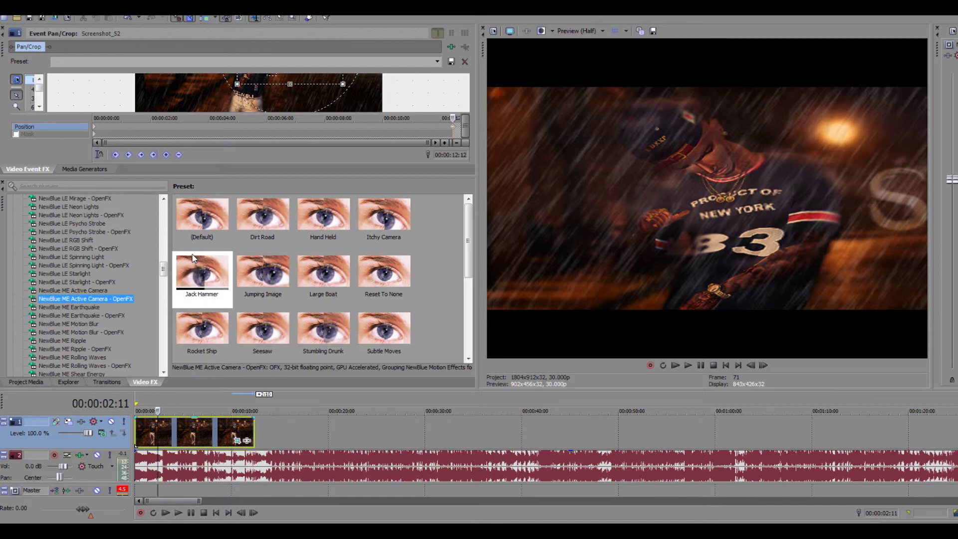
Apply the Jack Hammer camera shake to the figure clip and reframe its crop on the jersey
left_click_drag(193, 257, 196, 426)
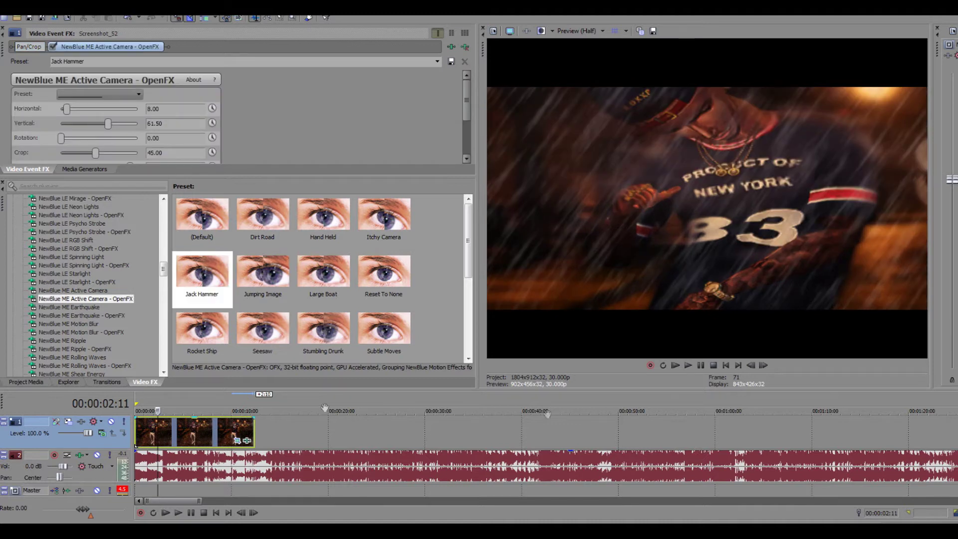
left_click(244, 441)
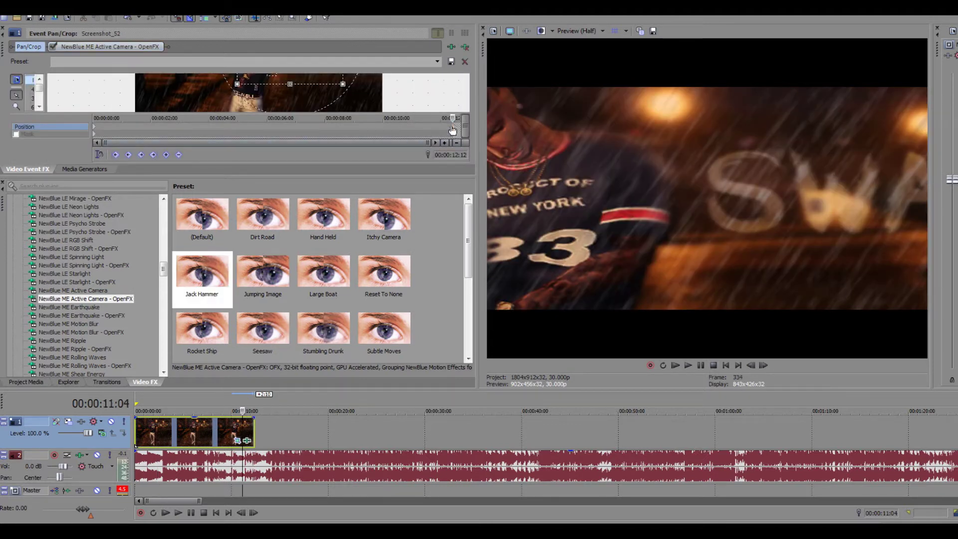
left_click(452, 130)
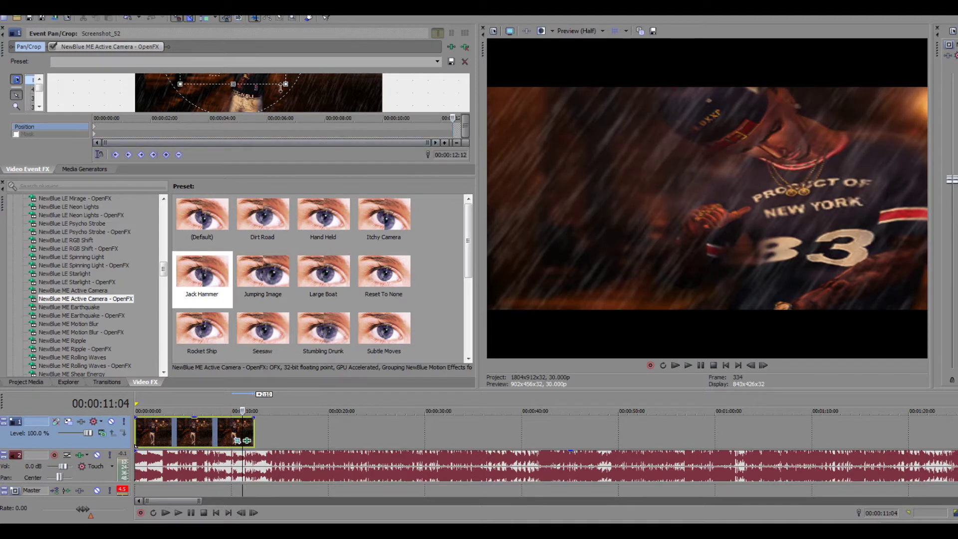
left_click_drag(289, 87, 359, 134)
left_click_drag(311, 104, 334, 104)
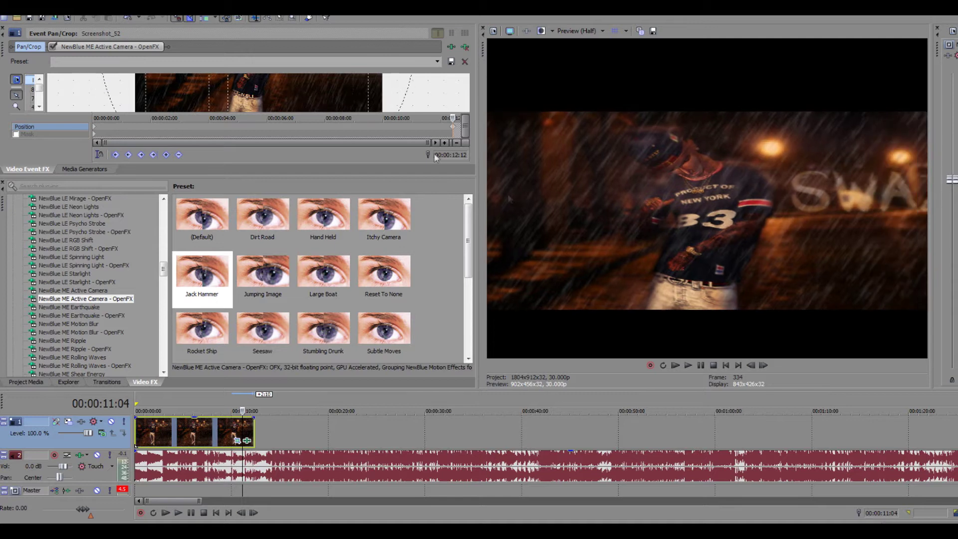
Preview the shake, then remove the NewBlue ME Active Camera effect from the clip
left_click(726, 366)
left_click(688, 365)
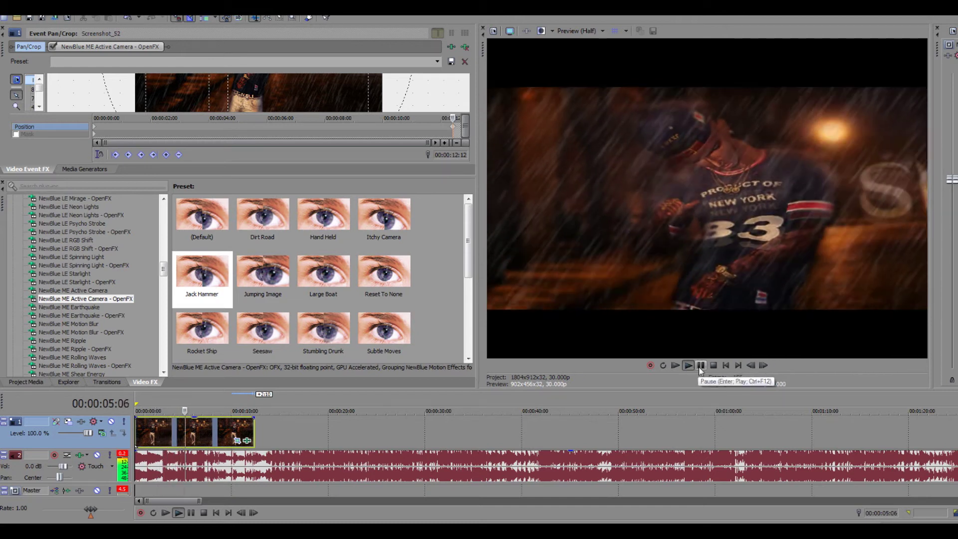
left_click(701, 366)
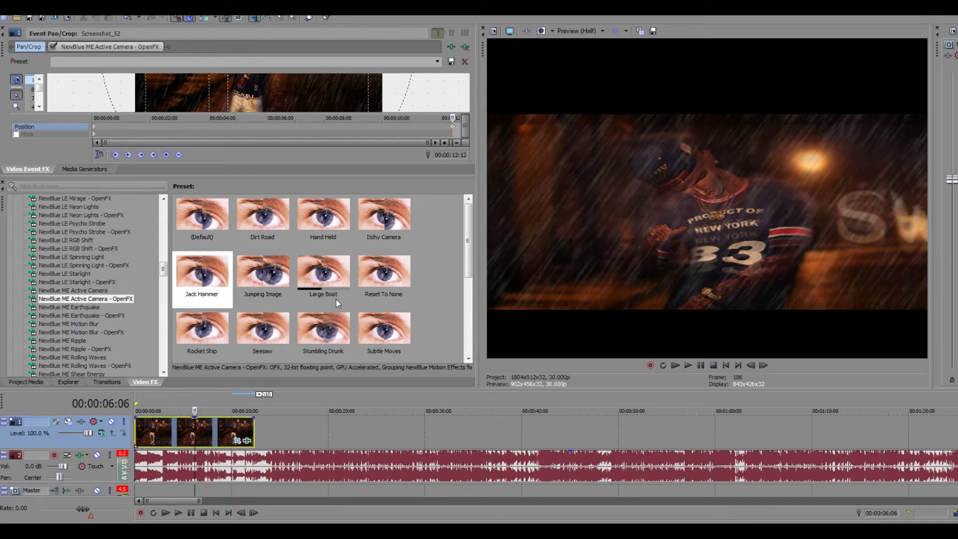
left_click(106, 48)
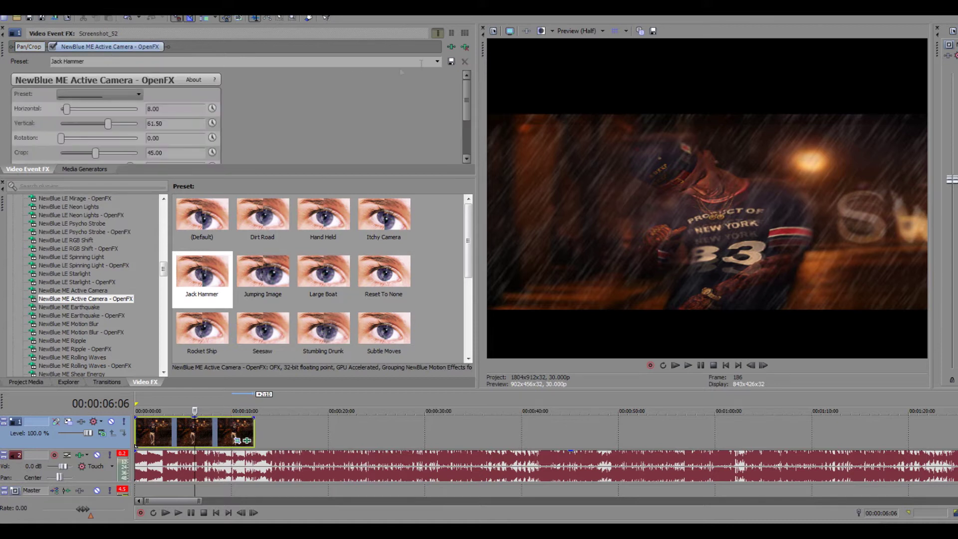
left_click(464, 47)
left_click(68, 324)
scroll(80, 320, "down", 8)
scroll(85, 318, "down", 10)
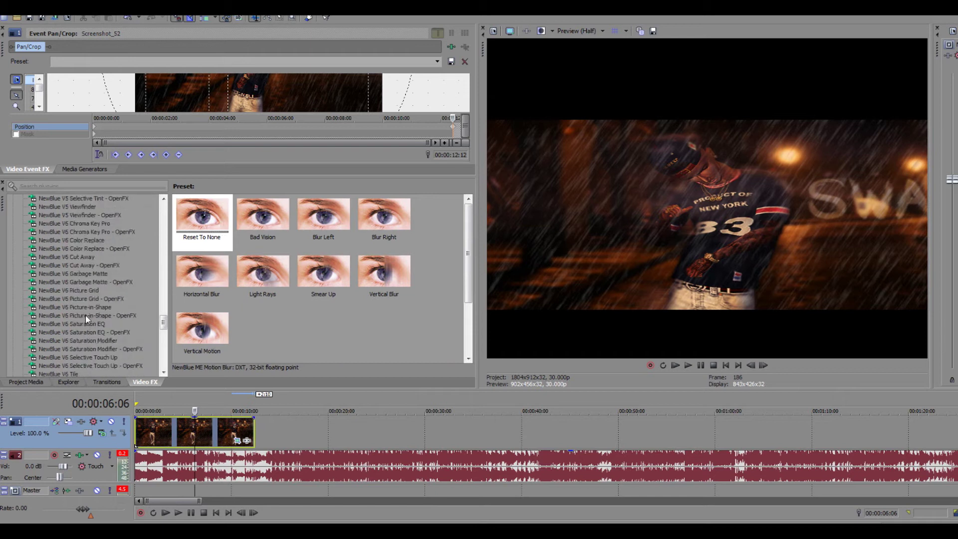
scroll(86, 316, "down", 4)
left_click(52, 298)
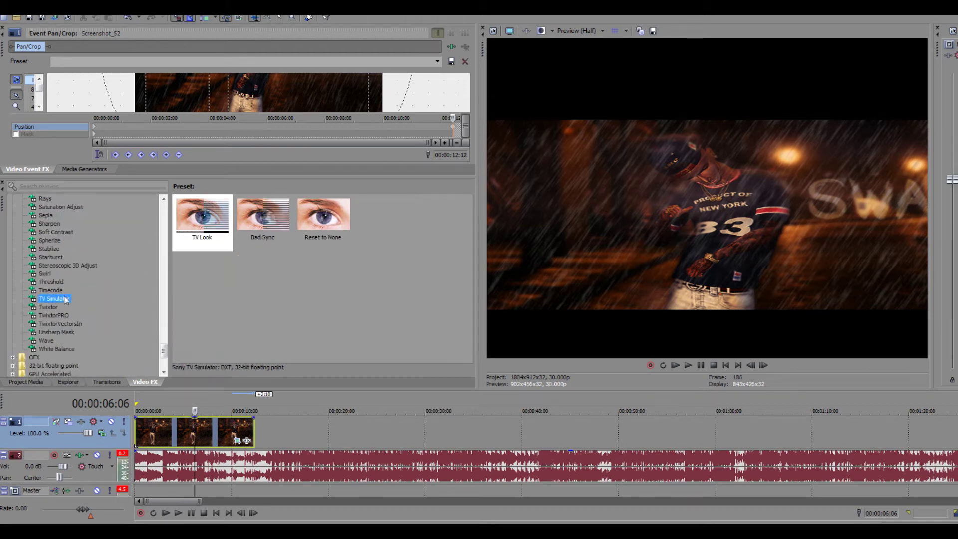
left_click_drag(202, 215, 187, 432)
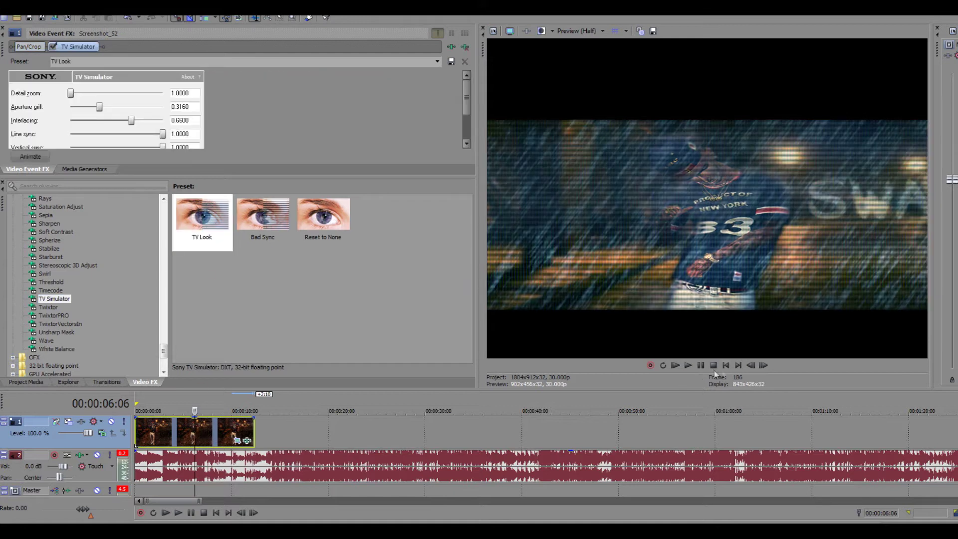
left_click(725, 365)
left_click(688, 365)
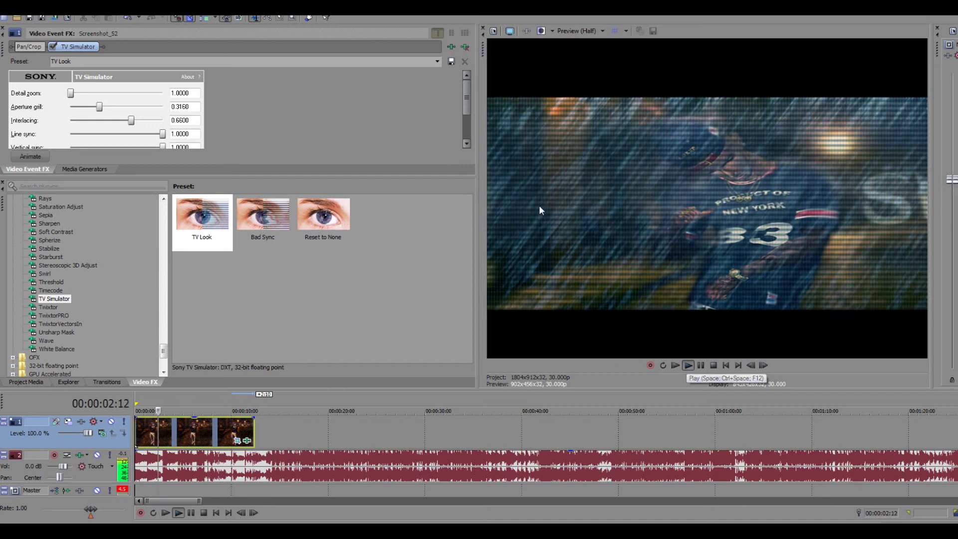
left_click(464, 47)
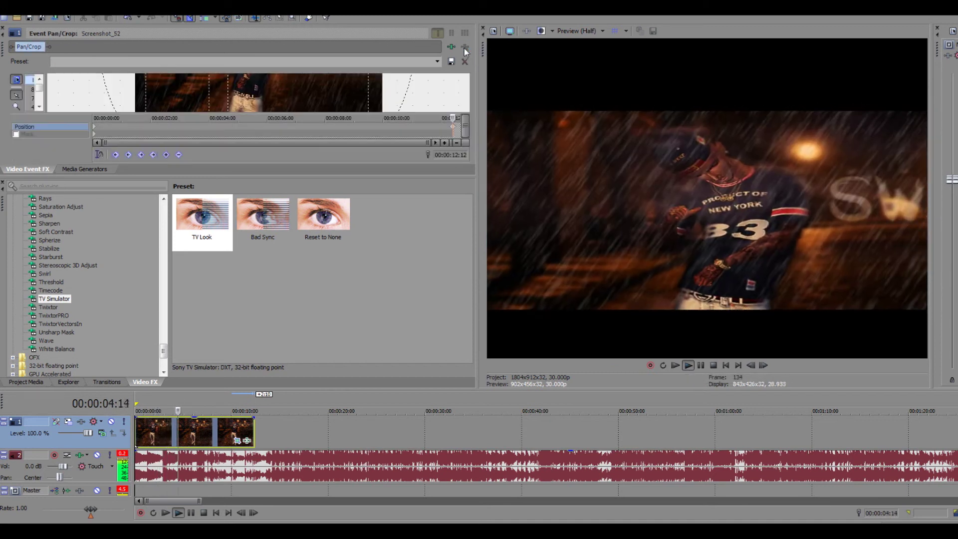
key("Return")
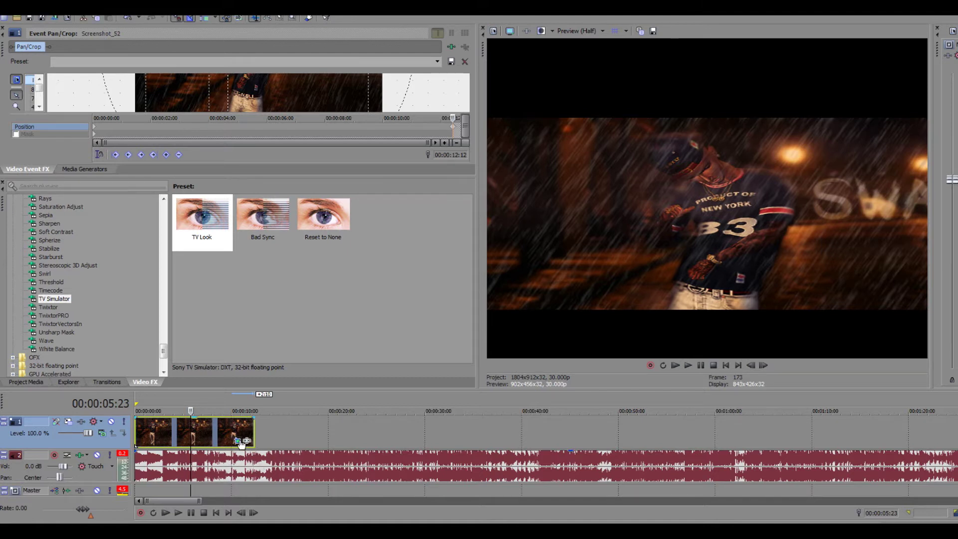
left_click_drag(364, 175, 364, 288)
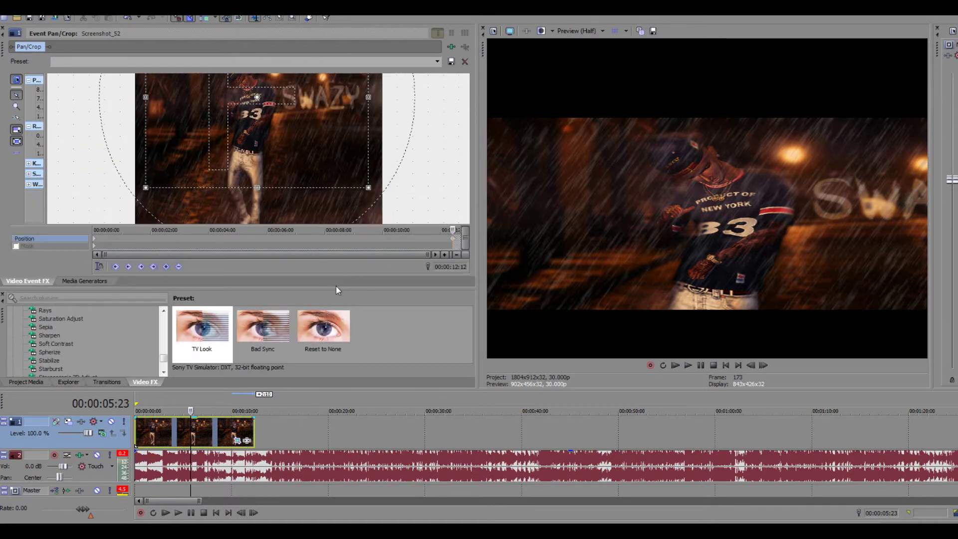
Enlarge the Pan/Crop preview and open the Plug-In Chooser for Screenshot_52
left_click_drag(335, 293, 335, 316)
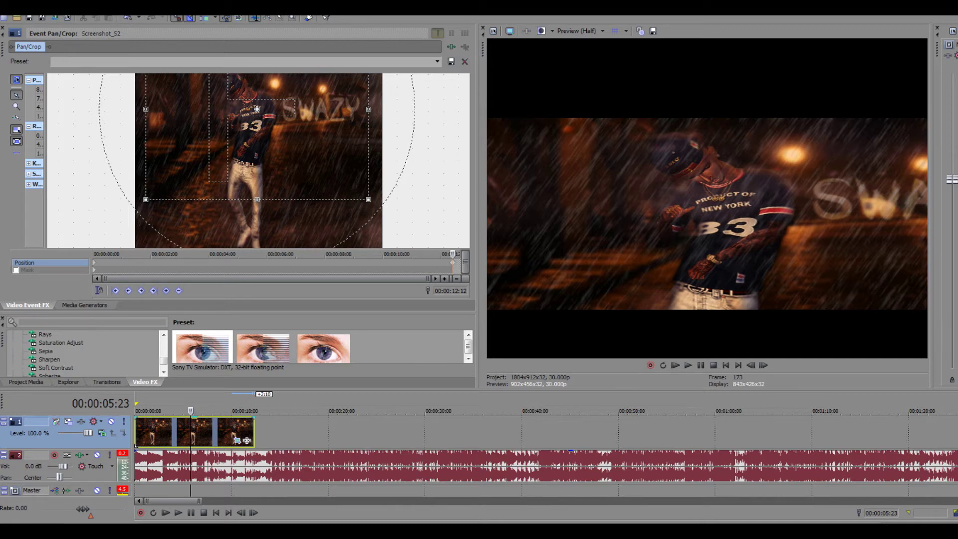
left_click(448, 48)
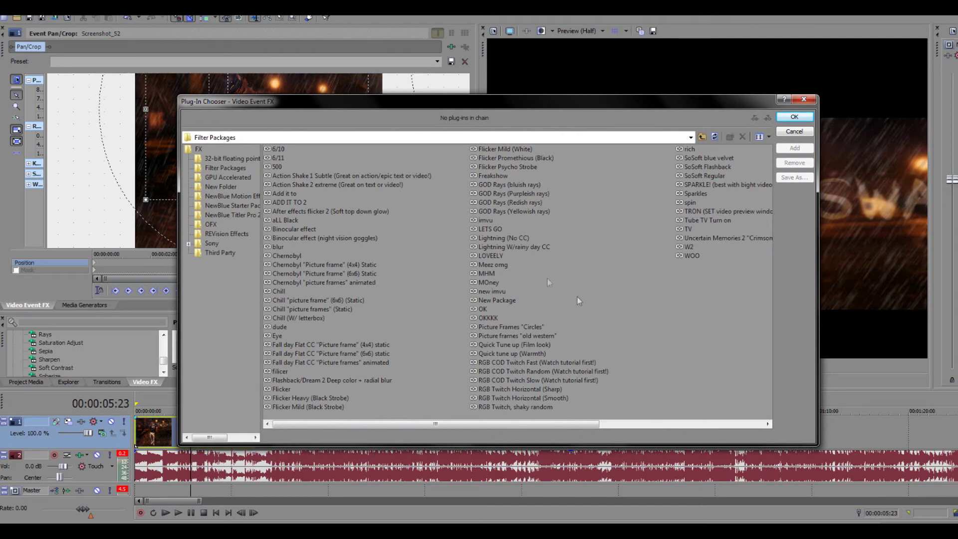
Browse filter packages like Flicker Mild, Psycho Strobe and Action Shake 2, then close the chooser
left_click(310, 398)
left_click(311, 404)
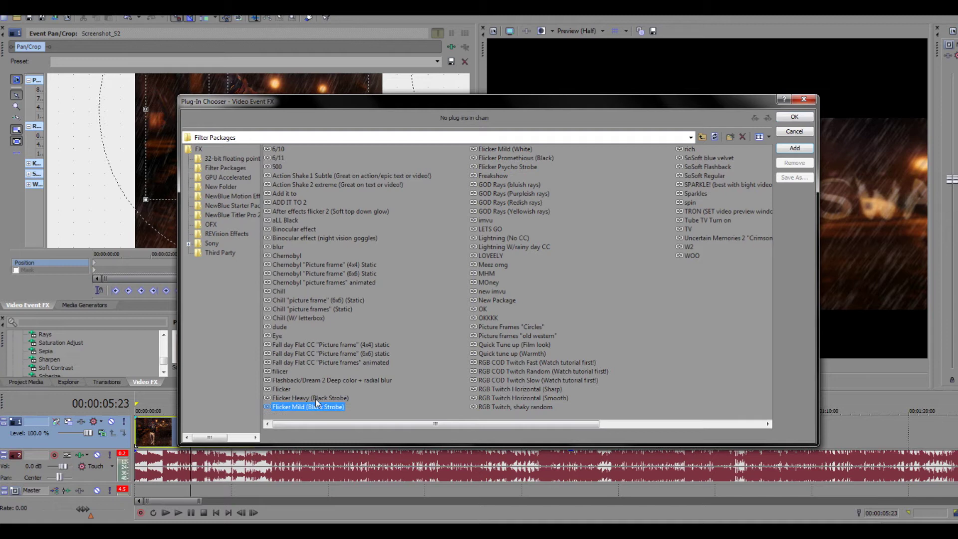
left_click(508, 169)
mouse_move(515, 163)
left_mouse_down()
mouse_move(512, 150)
mouse_move(532, 165)
mouse_move(469, 149)
mouse_move(532, 172)
left_mouse_up()
left_click(309, 184)
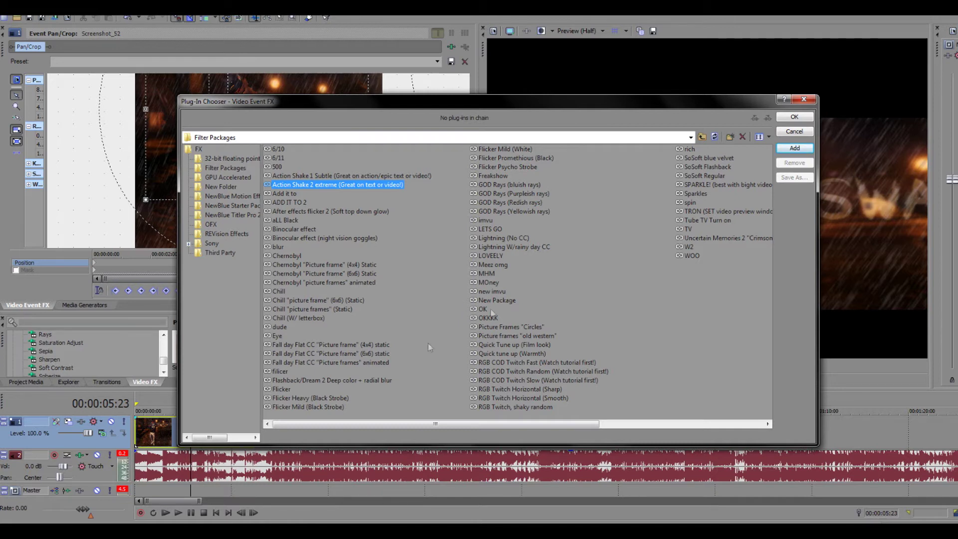
left_click(295, 398)
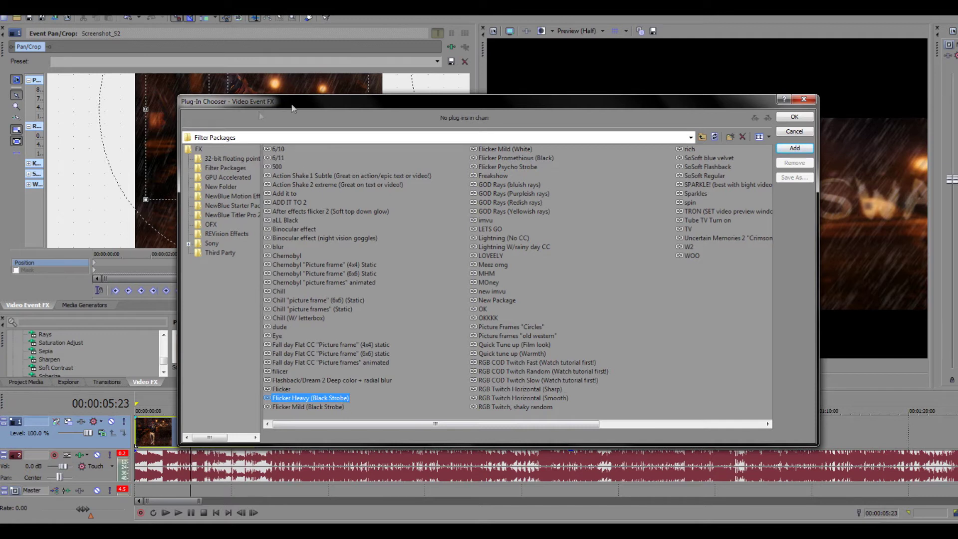
left_click(796, 102)
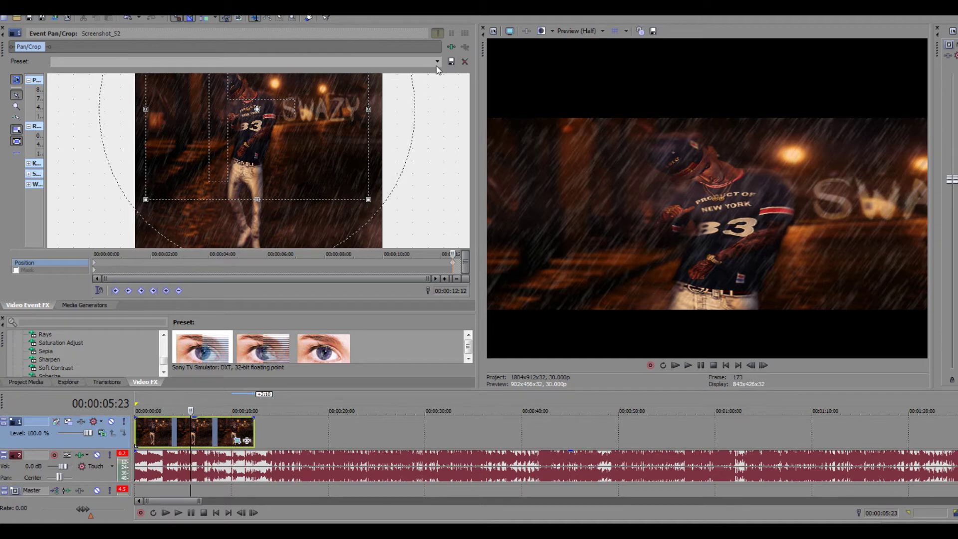
Add the Flicker Heavy (Black Strobe) package to the still's effect chain and confirm
left_click(451, 48)
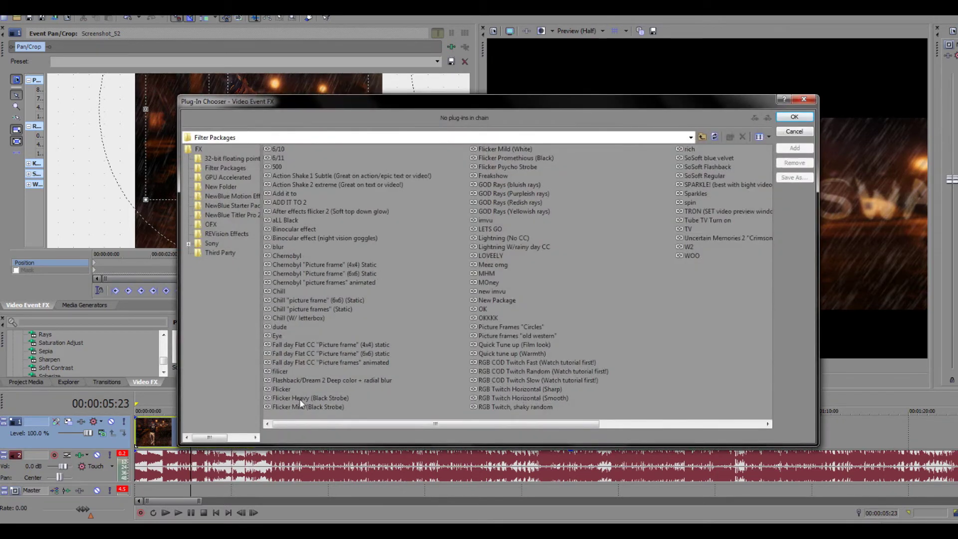
left_click(299, 399)
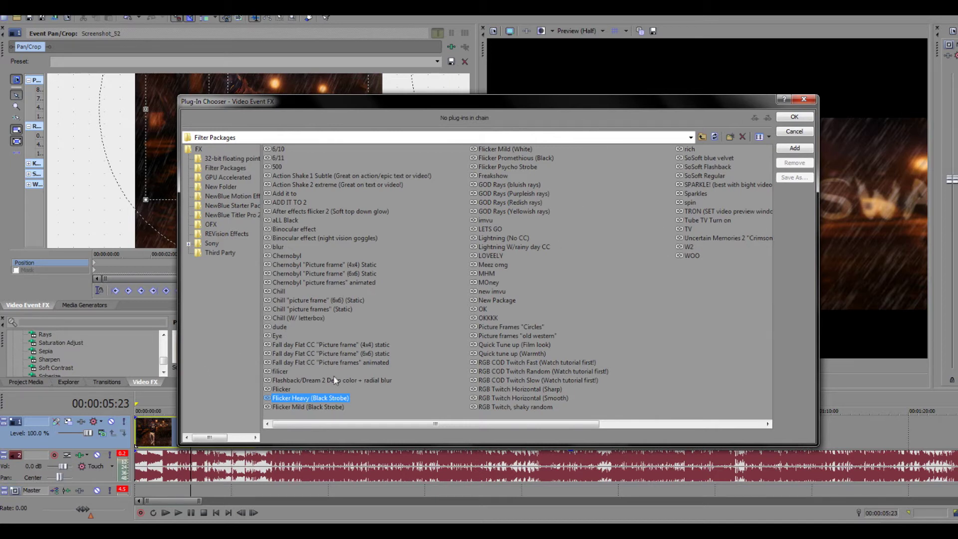
left_click(794, 148)
left_click(794, 117)
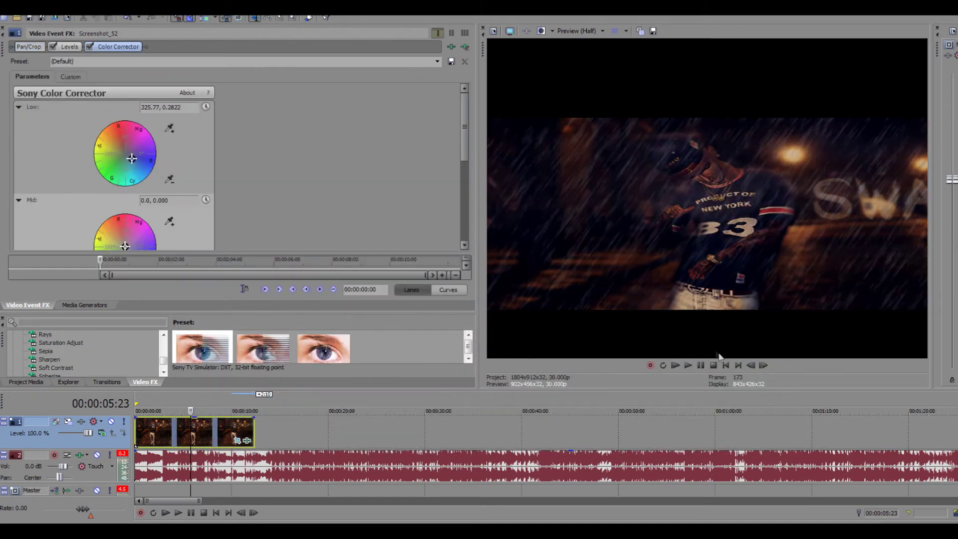
Preview the flicker, then swap in the Flicker Psycho Strobe package and replay it
left_click(726, 365)
left_click(689, 365)
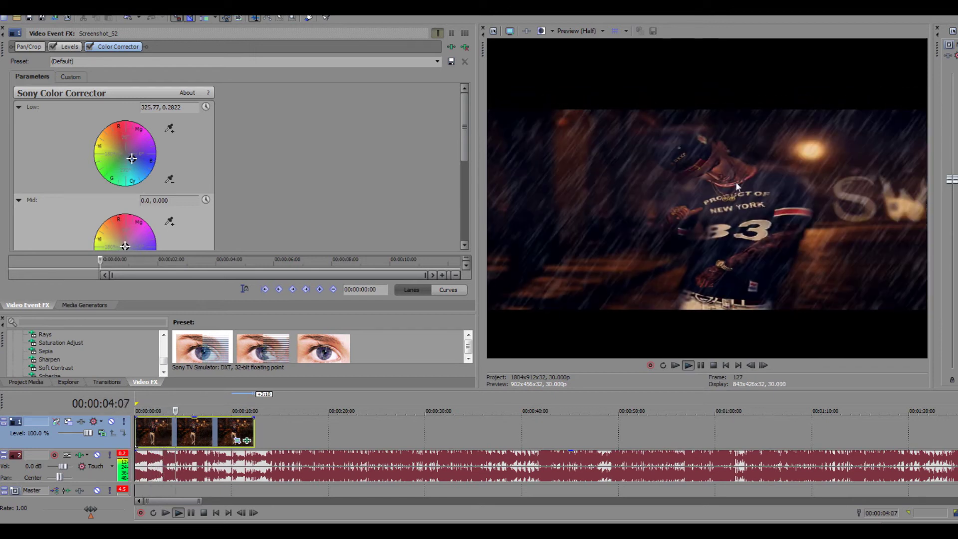
left_click(701, 365)
left_click(452, 46)
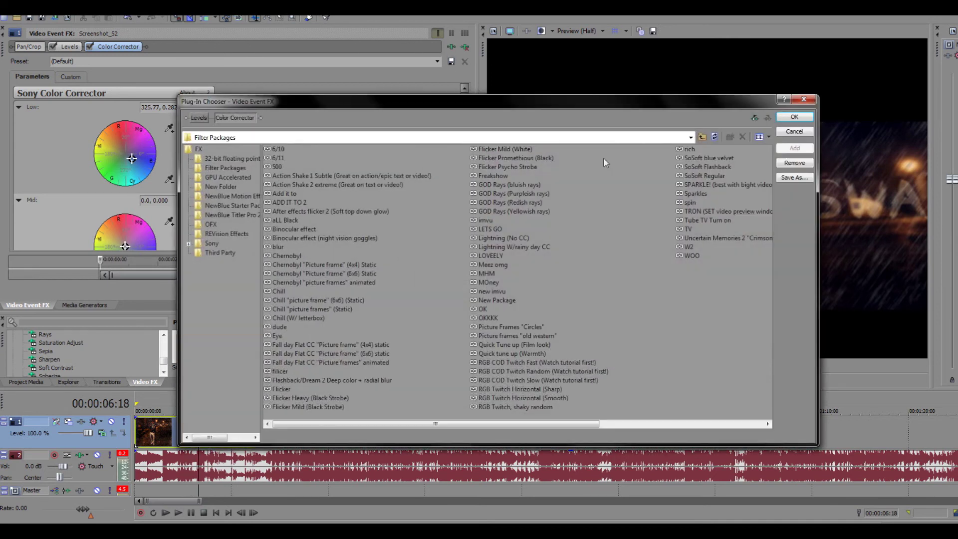
left_click(534, 167)
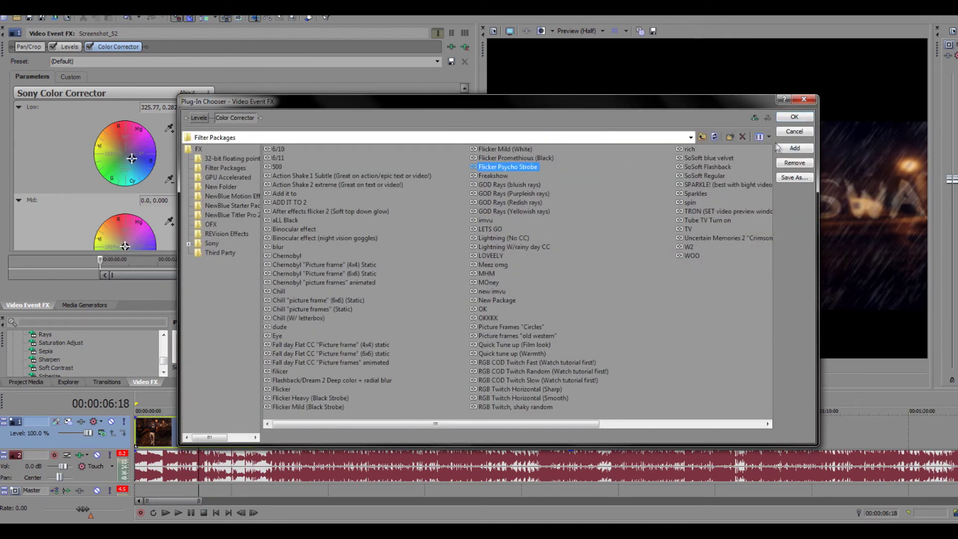
left_click(779, 147)
left_click(795, 117)
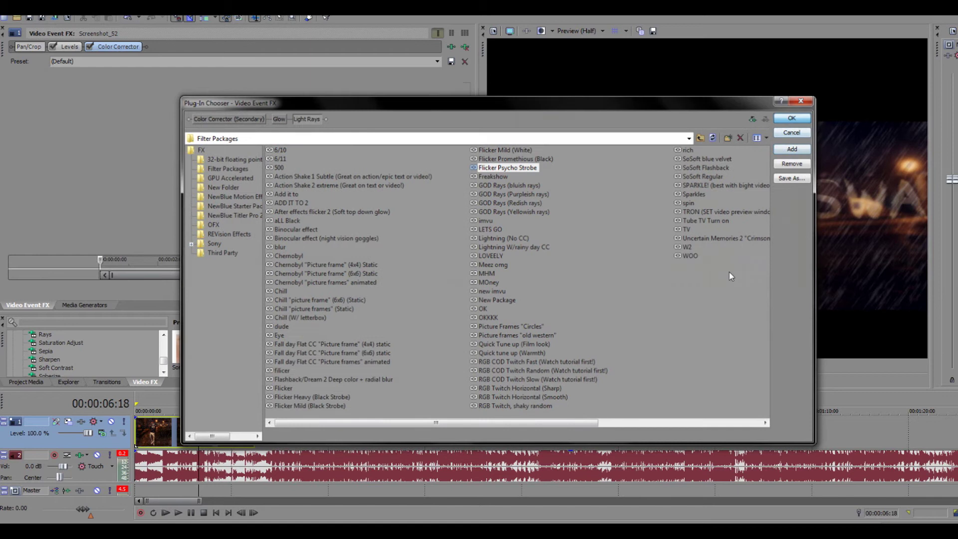
left_click(687, 365)
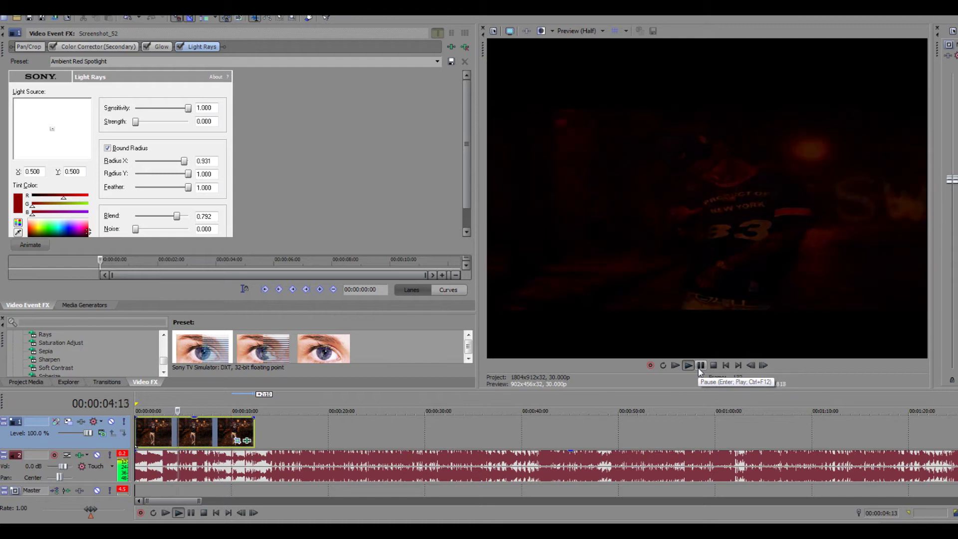
key("Return")
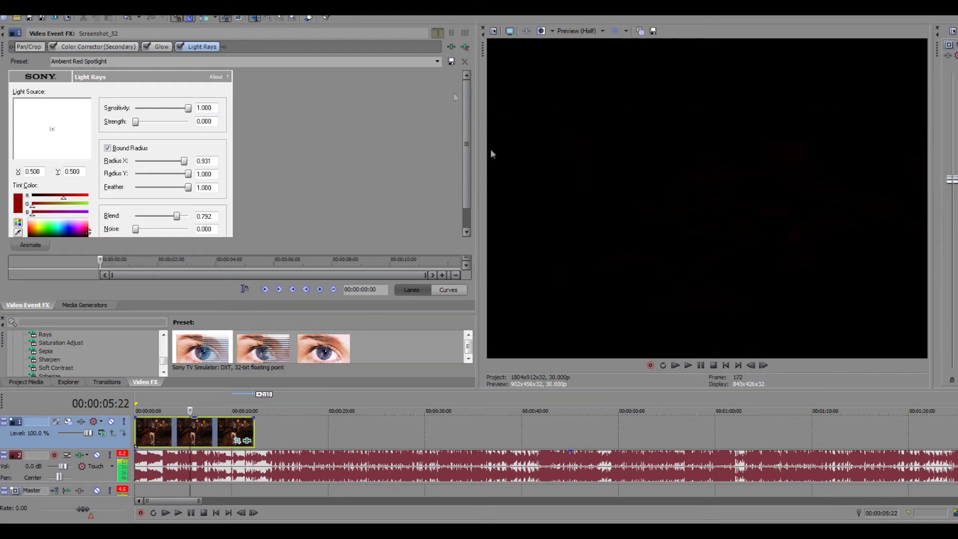
Look at After effects flicker 2 (Soft top down glow) in the Plug-In Chooser without adding it
left_click(452, 47)
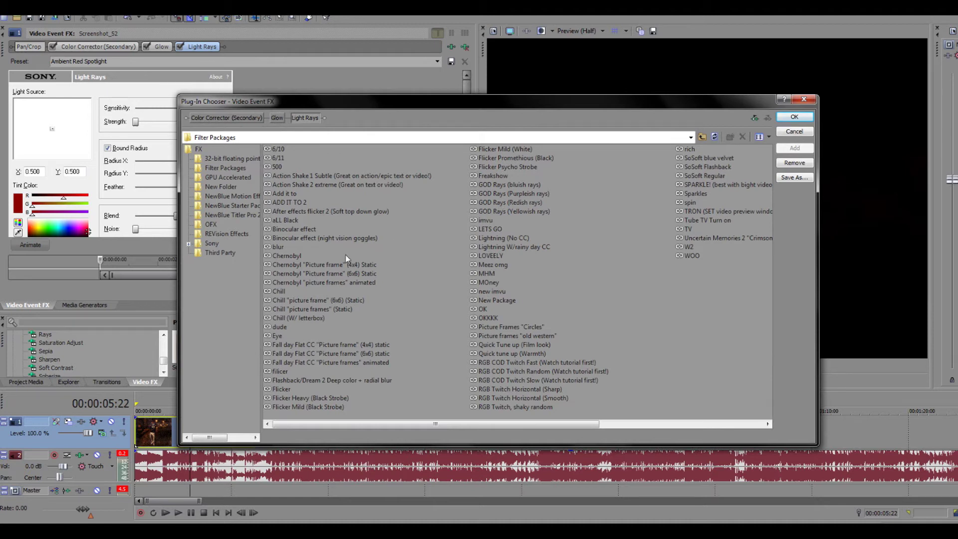
left_click(328, 213)
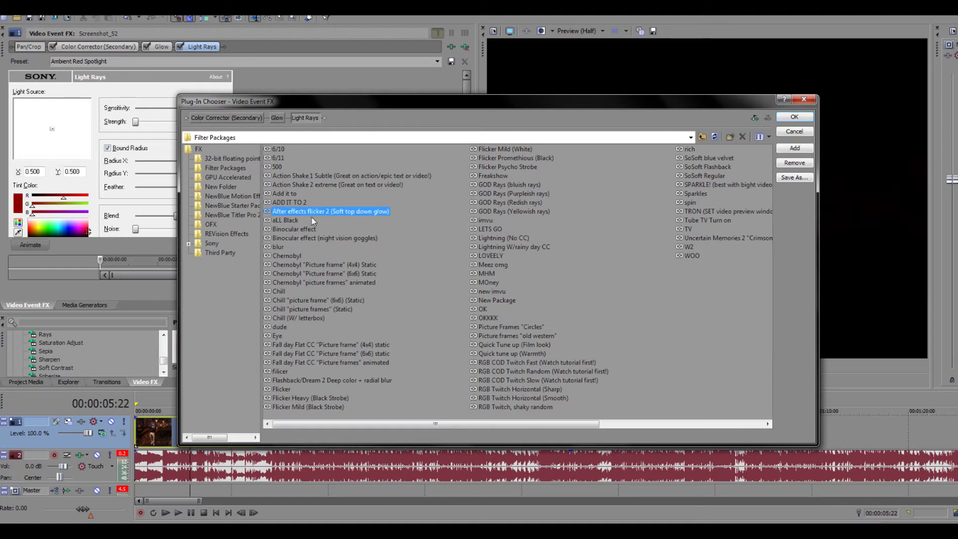
left_click(805, 100)
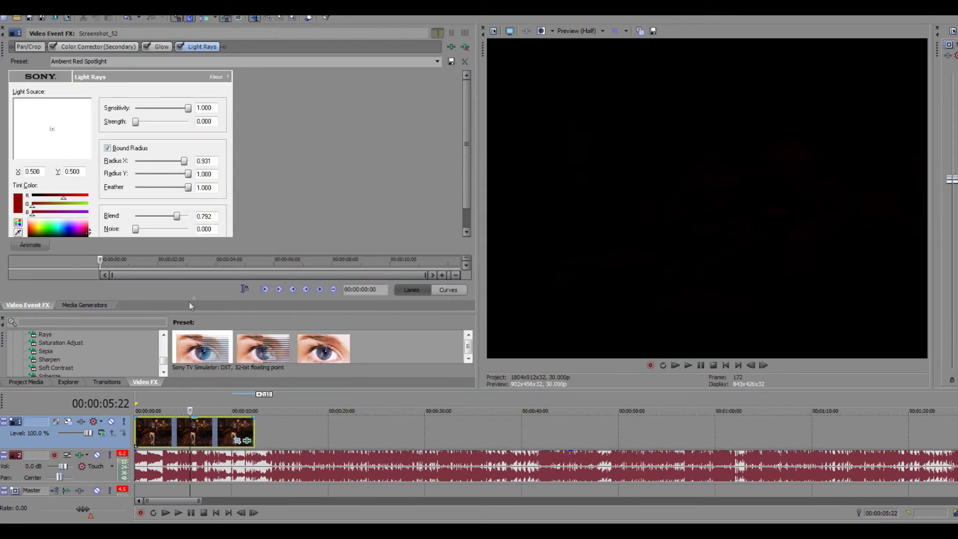
left_click_drag(192, 313, 192, 156)
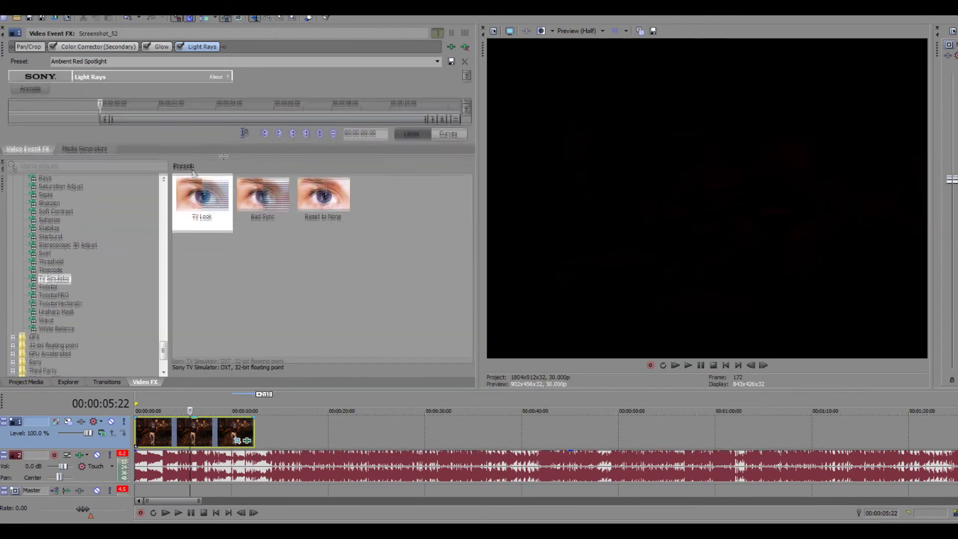
Browse the NewBlue transitions and bring up the 3D Bouncing Cubes presets
left_click(101, 382)
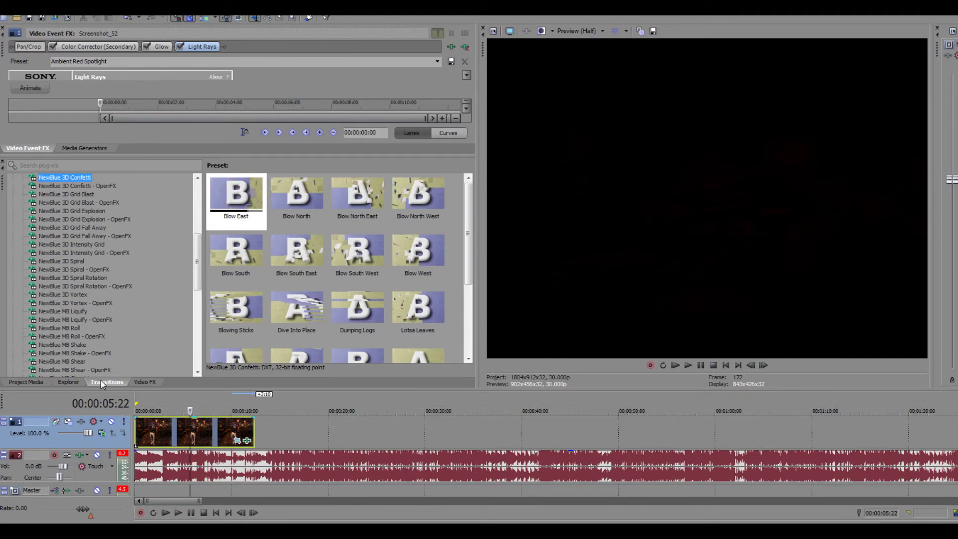
left_click(71, 277)
scroll(72, 279, "down", 5)
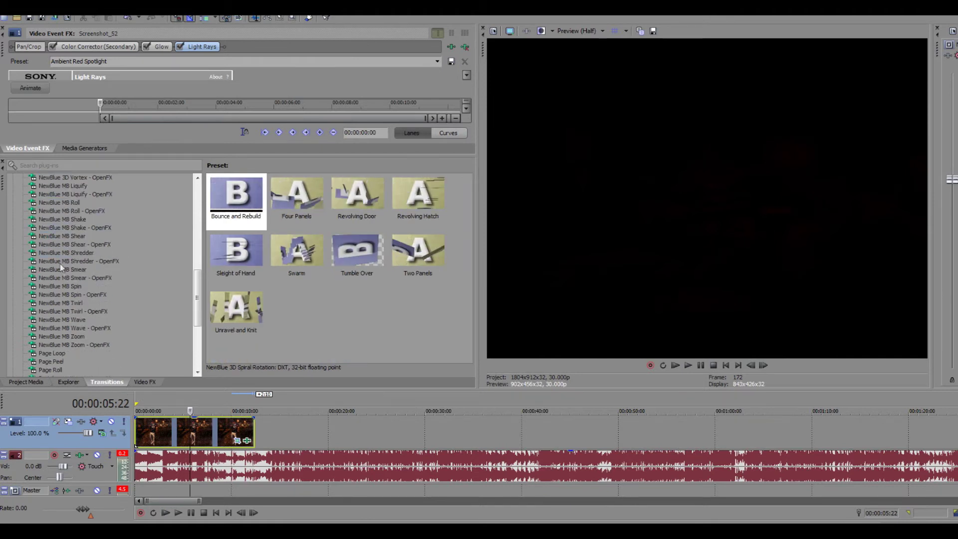
left_click(70, 252)
scroll(74, 281, "down", 4)
left_click(68, 227)
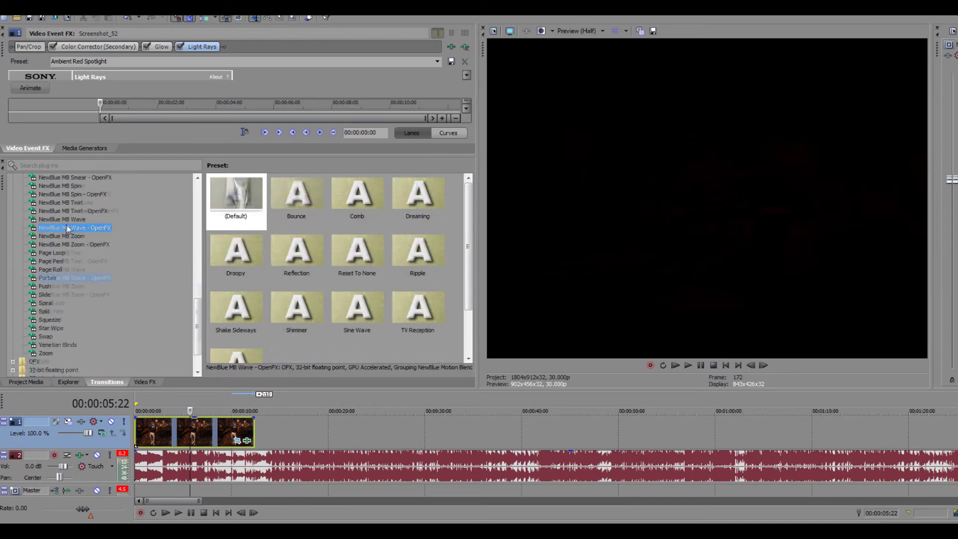
scroll(67, 223, "up", 8)
scroll(80, 234, "up", 7)
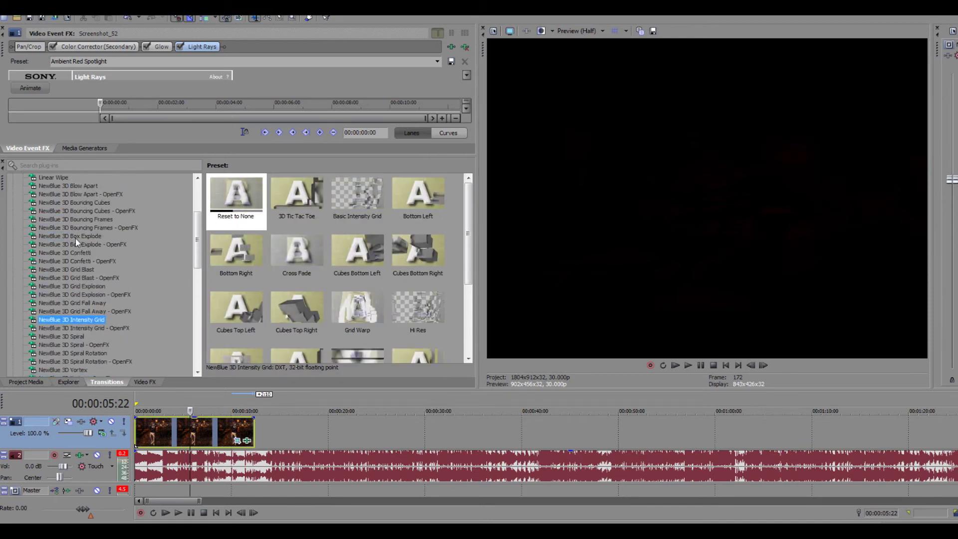
left_click(74, 278)
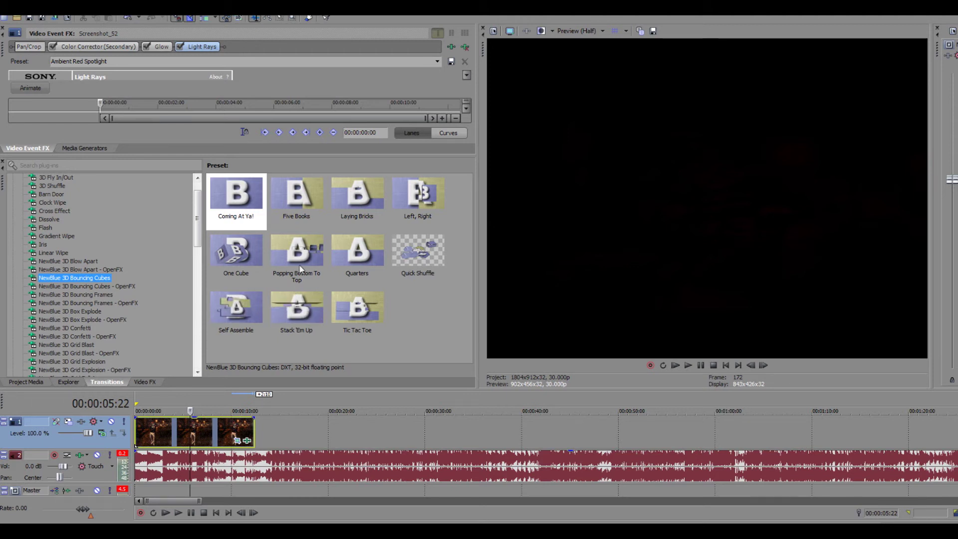
Apply the Popping Bottom To Top transition at the clip's start and play it
left_click_drag(301, 259, 139, 431)
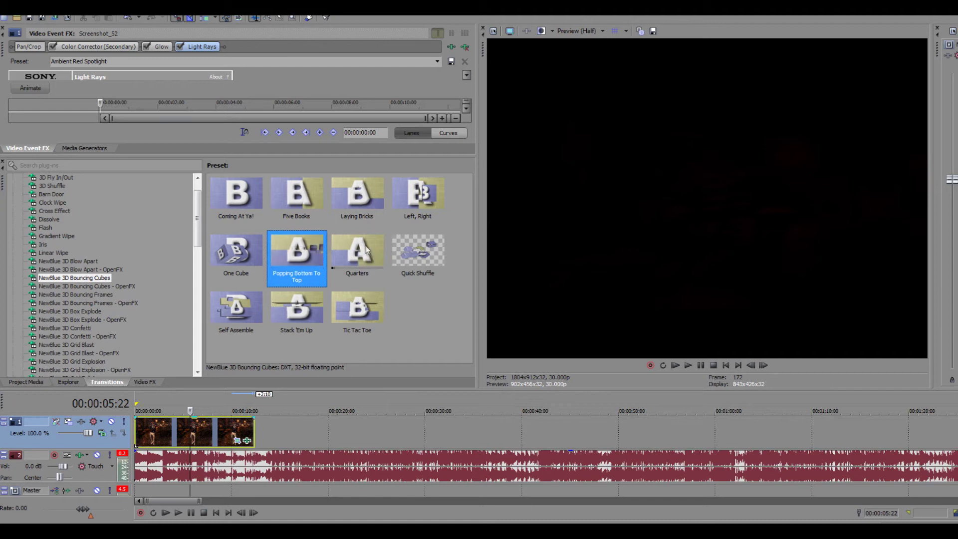
left_click_drag(297, 255, 142, 427)
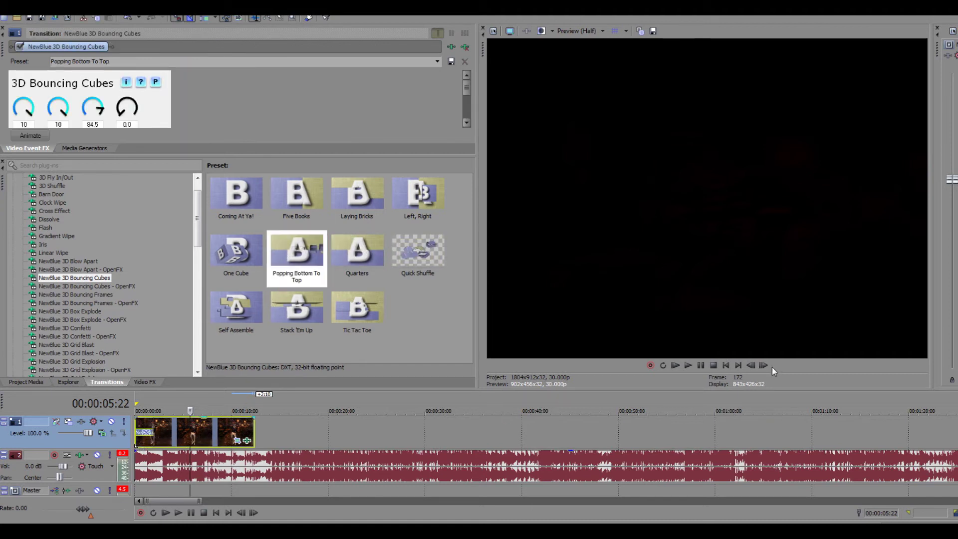
left_click(675, 365)
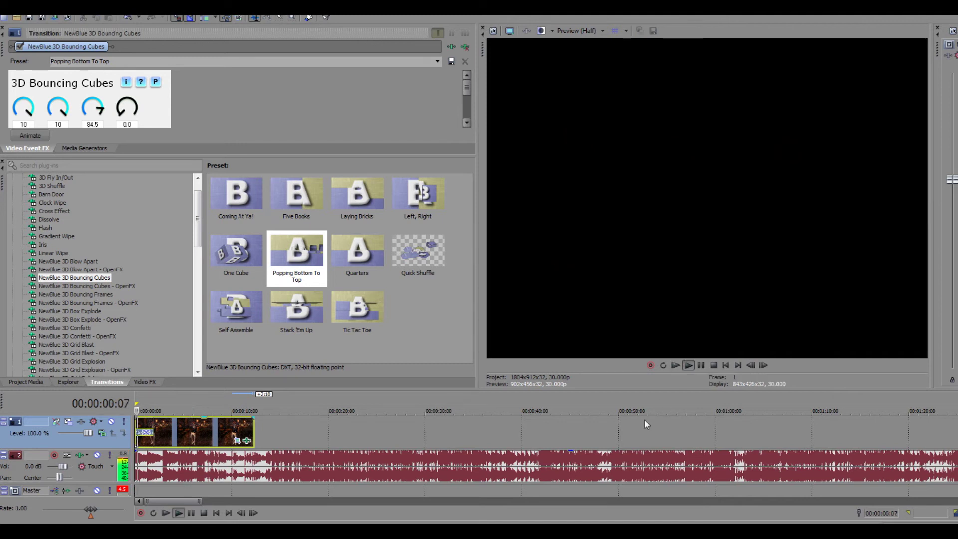
scroll(645, 420, "up", 3)
Set preview quality to Draft (Half), replay to 00:00:05:11, then show the NewBlue 3D Grid Blast presets
left_click(576, 30)
mouse_move(579, 43)
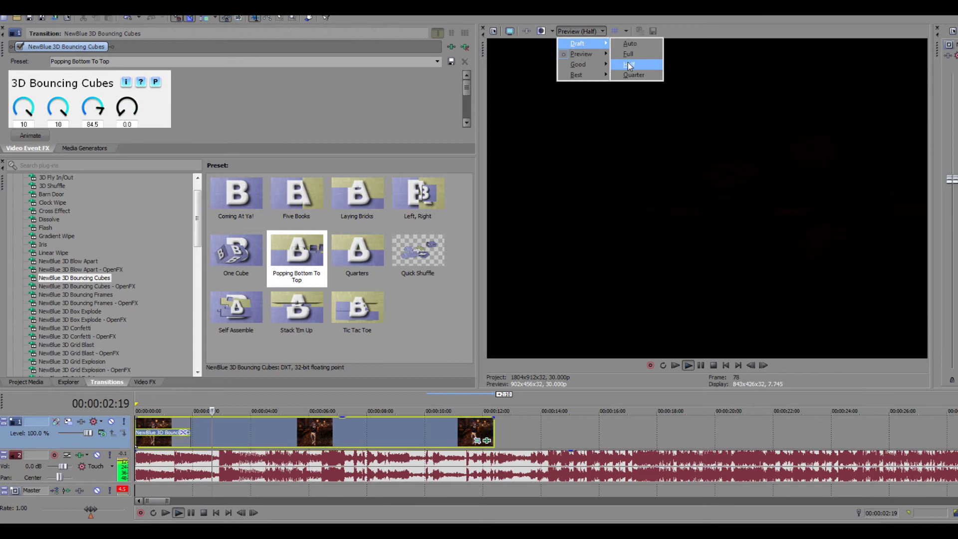
left_click(634, 64)
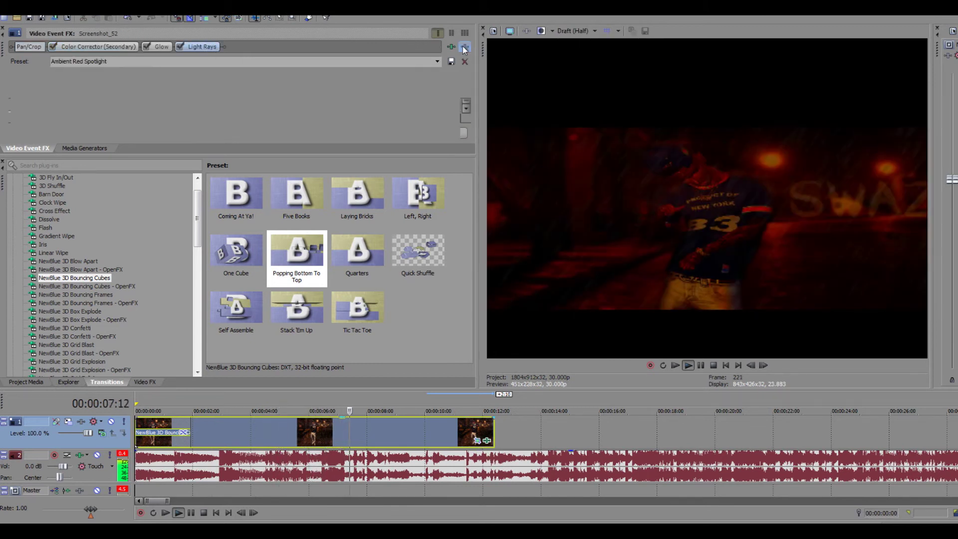
left_click(688, 365)
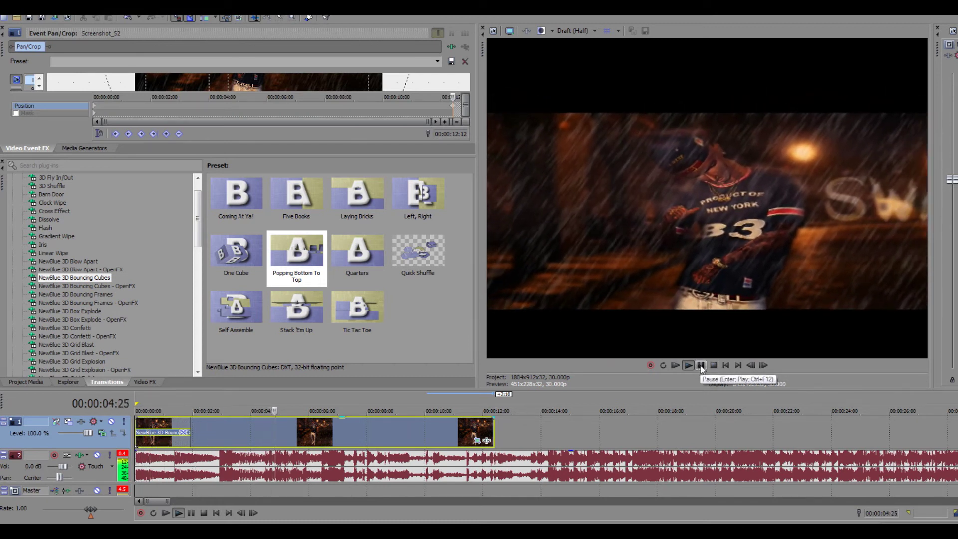
left_click(701, 366)
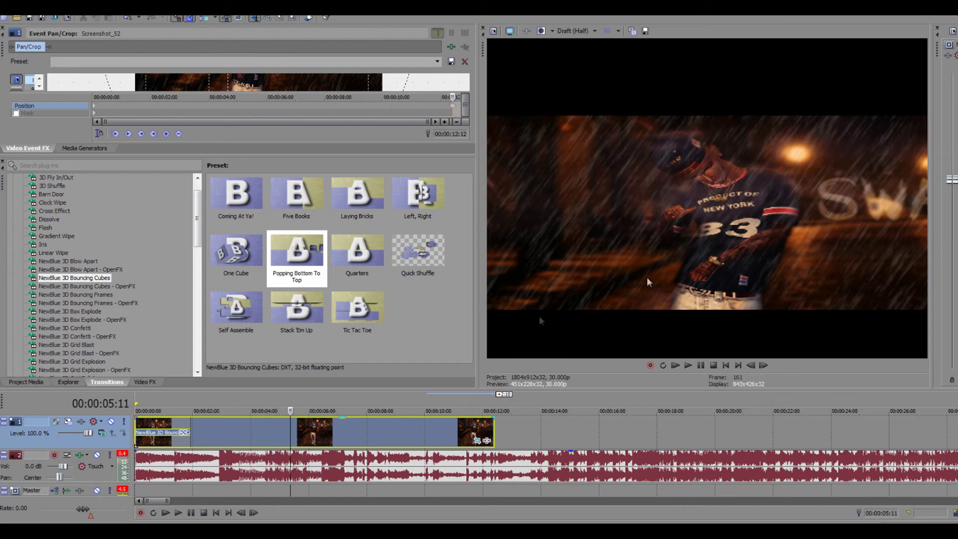
scroll(120, 345, "down", 3)
left_click(70, 270)
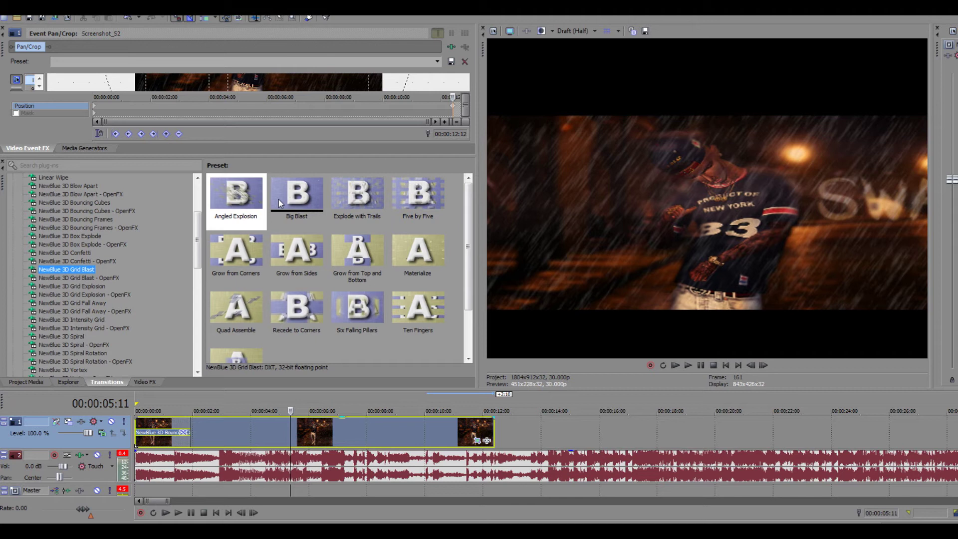
Try the Grid Blast Recede to Corners preset, then set preview quality to Good (Full)
left_click_drag(297, 307, 275, 315)
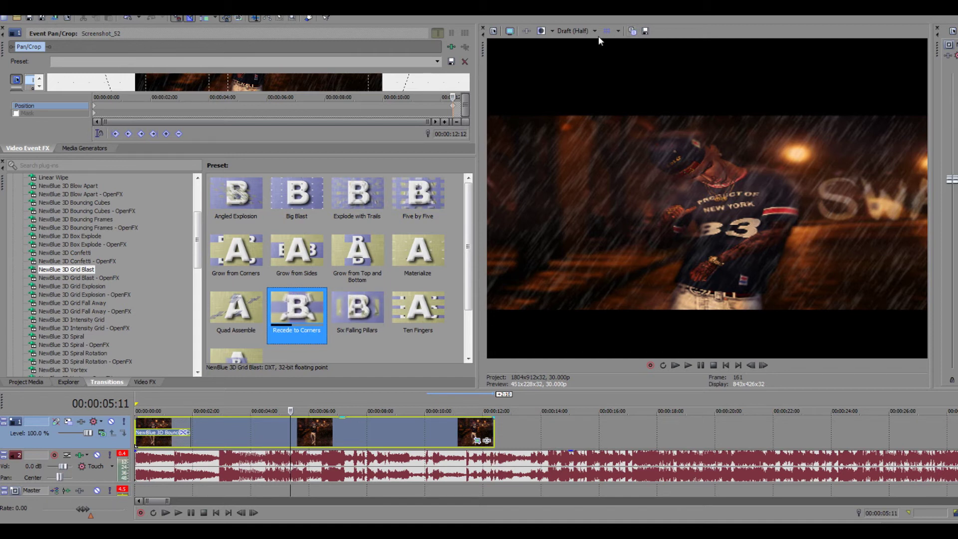
left_click(583, 31)
mouse_move(589, 49)
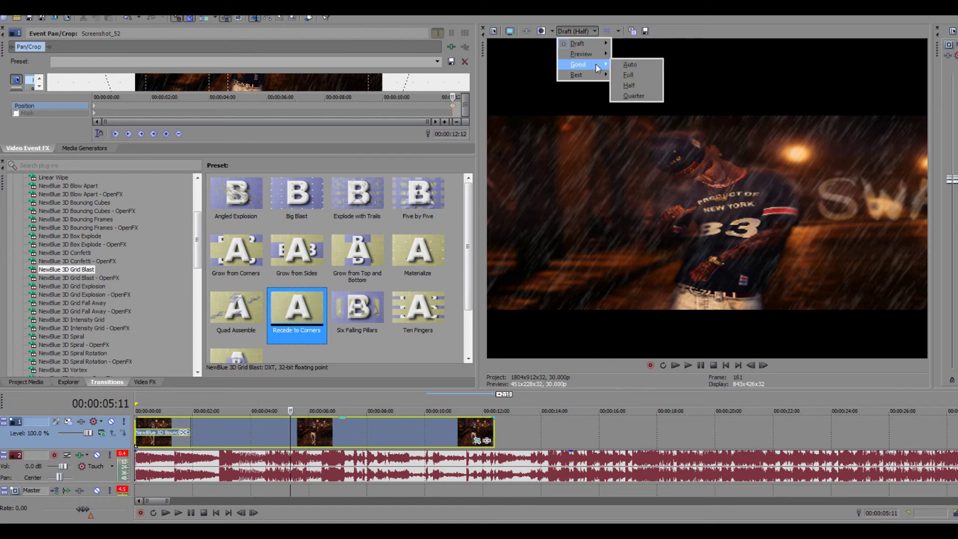
left_click(629, 54)
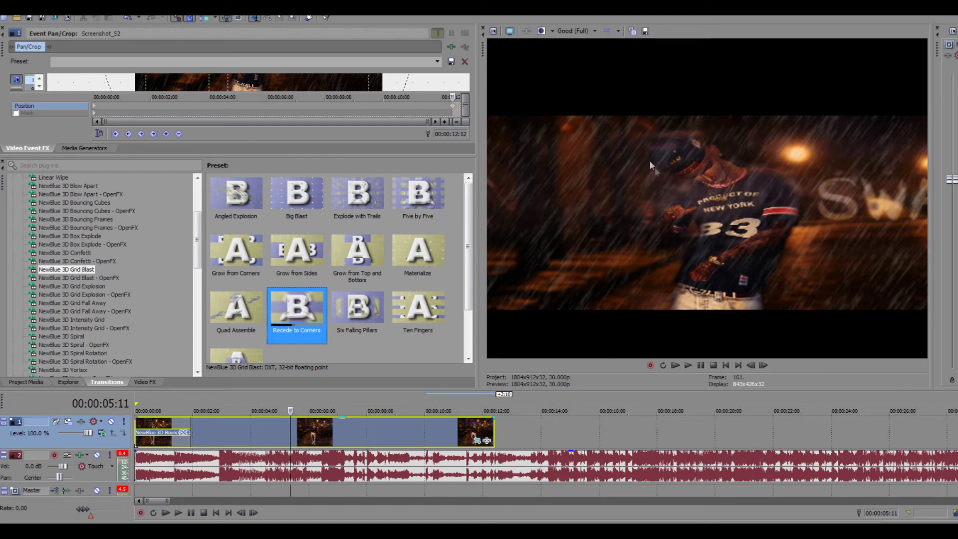
Set preview quality to Best (Full), show Project Media, and select the rainy figure clip
left_click(574, 34)
mouse_move(578, 72)
left_click(646, 85)
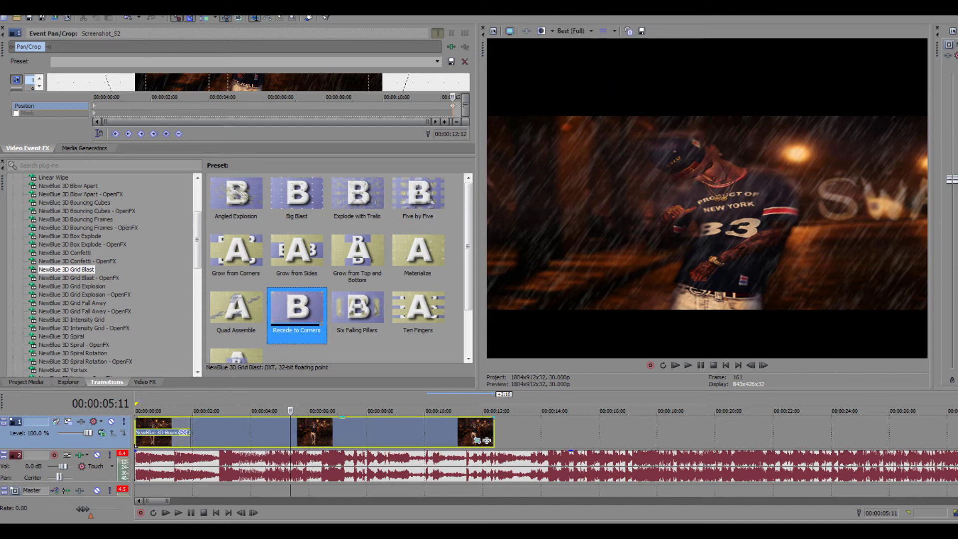
left_click(24, 382)
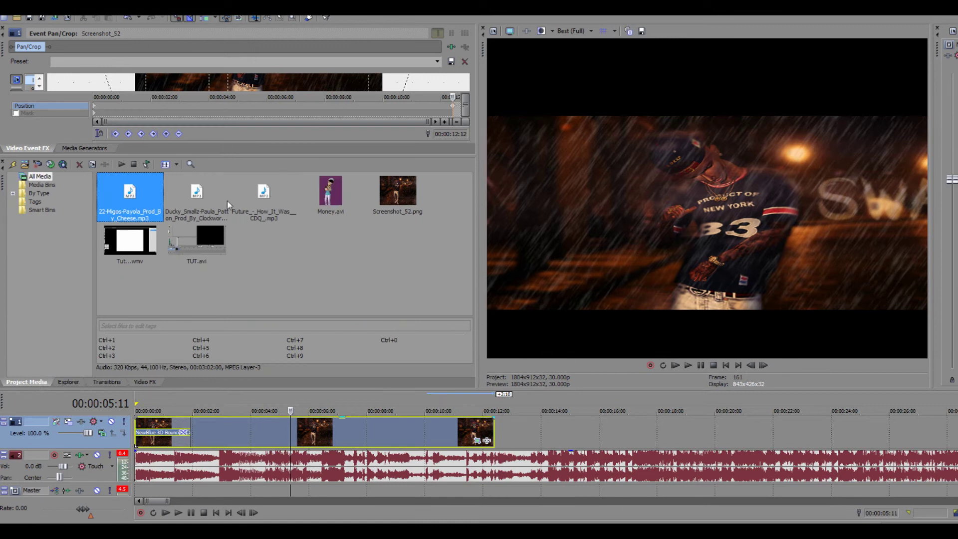
left_click(112, 383)
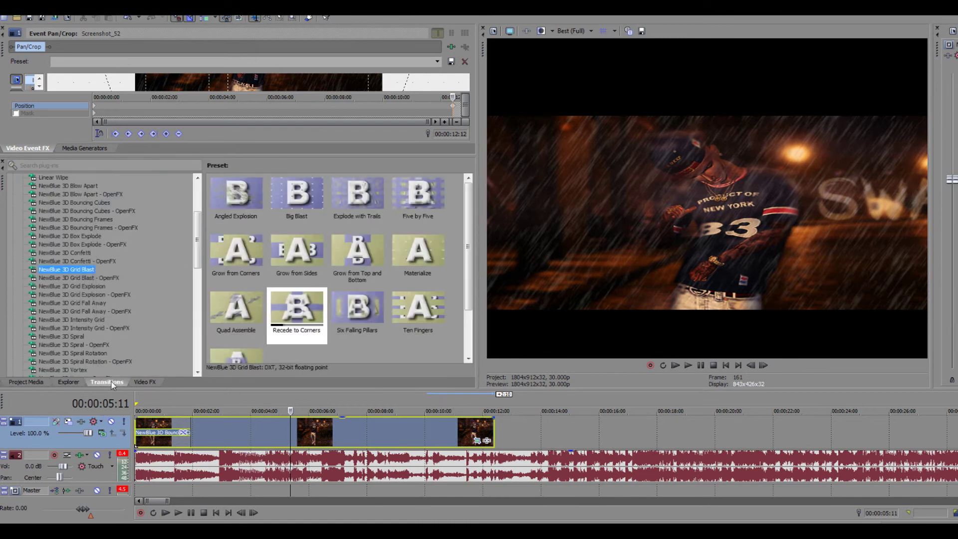
left_click(38, 384)
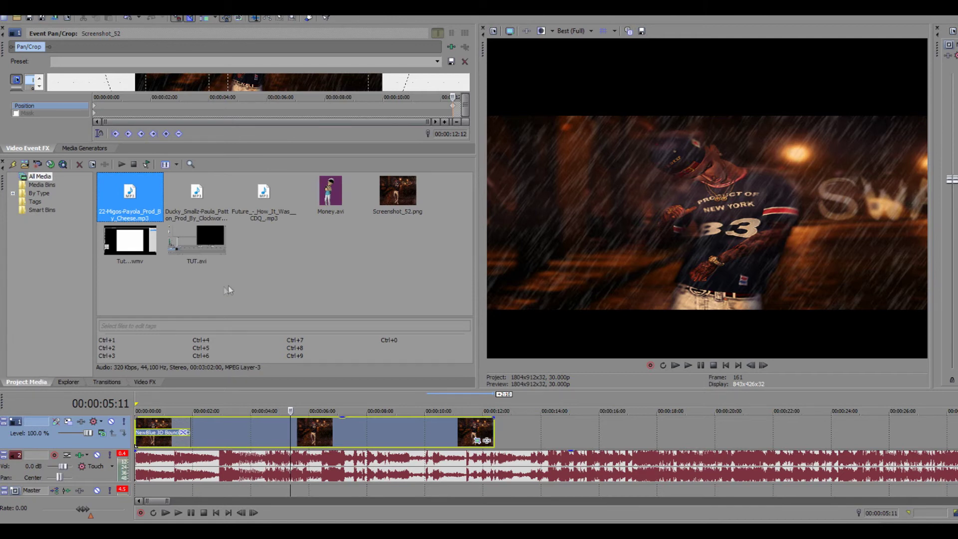
left_click(351, 433)
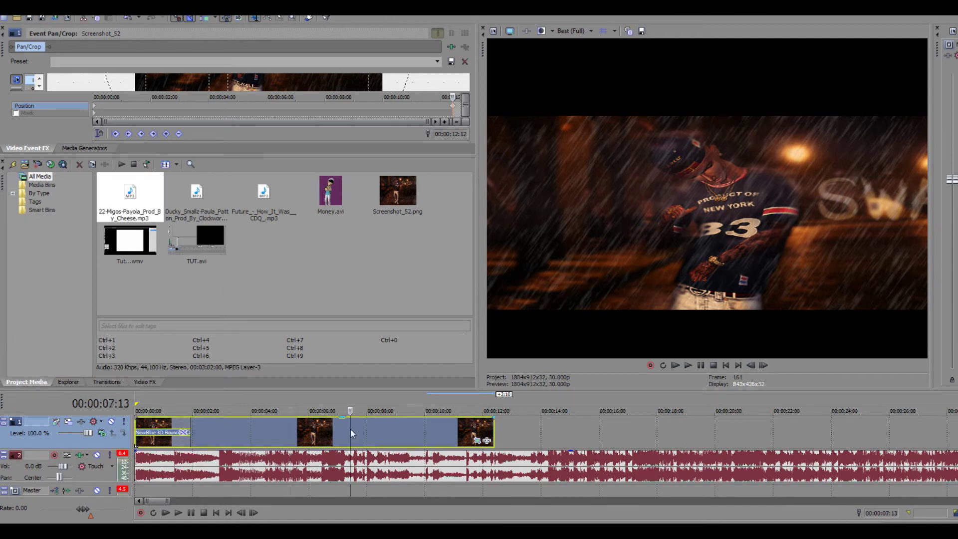
Delete the rainy figure clip and place Money.avi on video track 1 at 00:00
key("Delete")
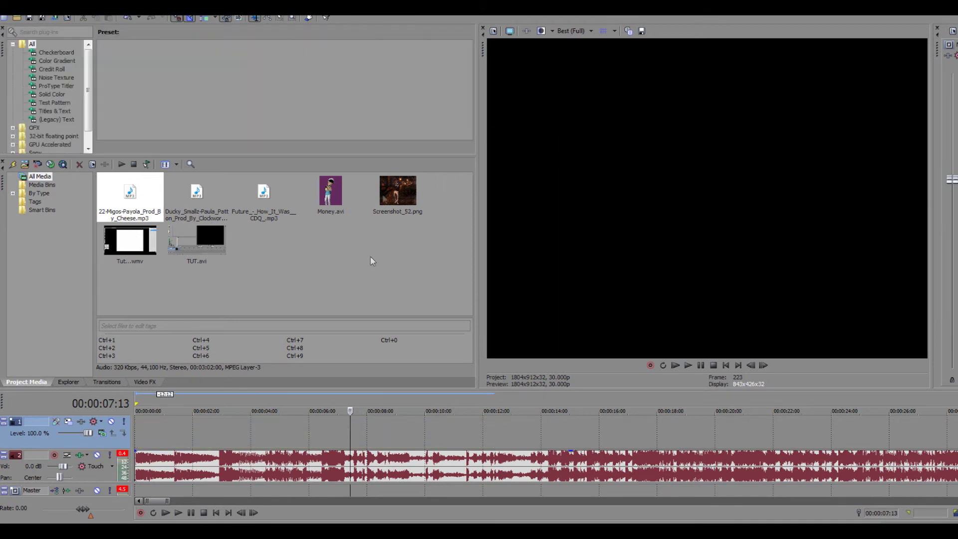
left_click(247, 472)
left_click_drag(331, 192, 141, 426)
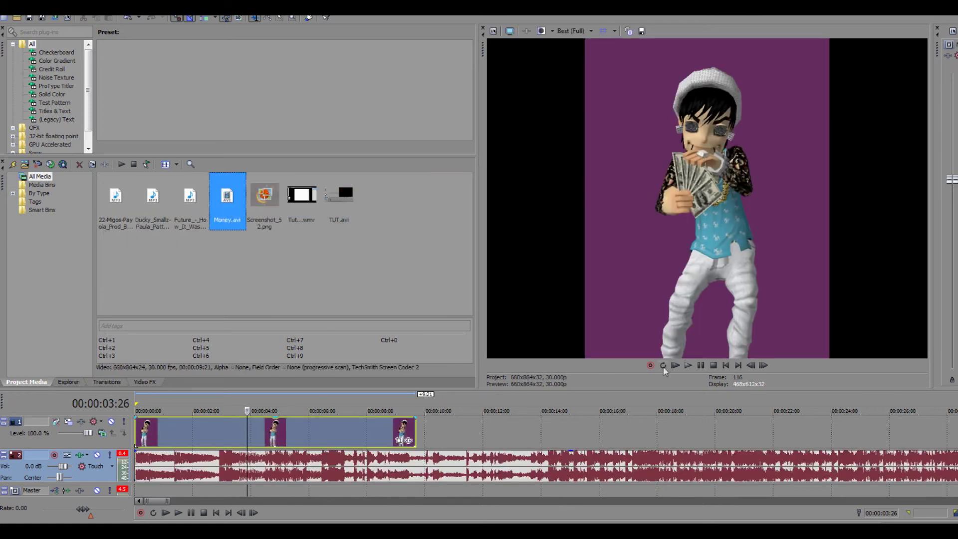
left_click(726, 366)
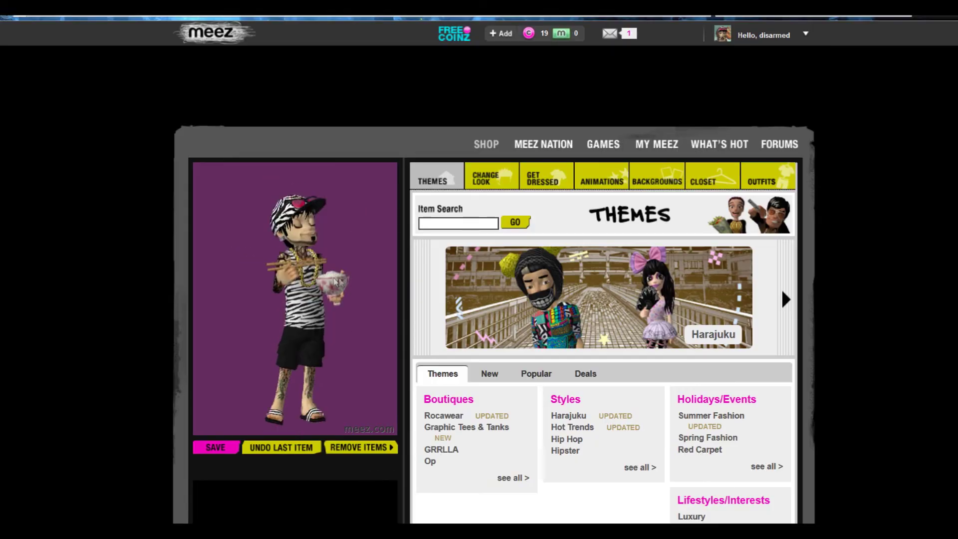
Search the shop for AUBERGINE and open the Solid Aubergine Background result
left_click(424, 223)
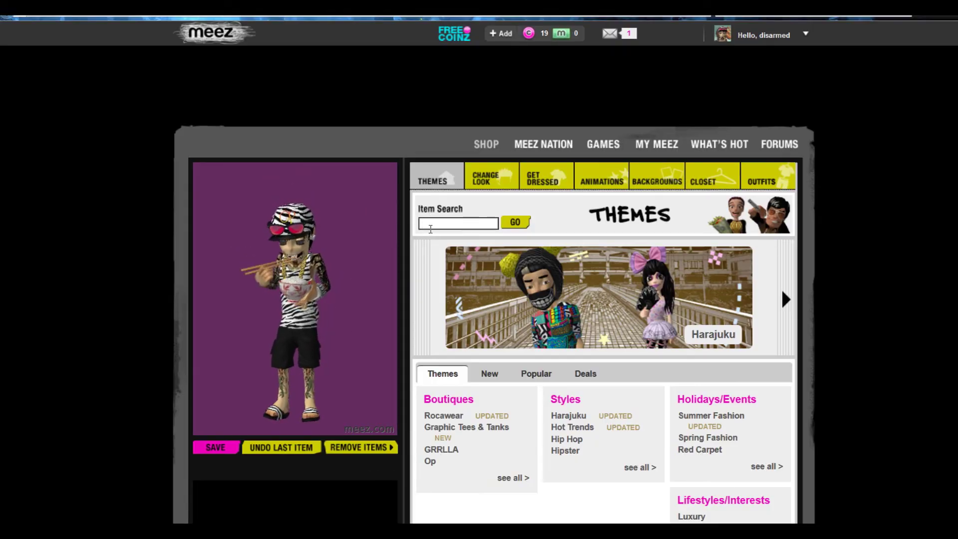
type("AUBERGINE")
key("Return")
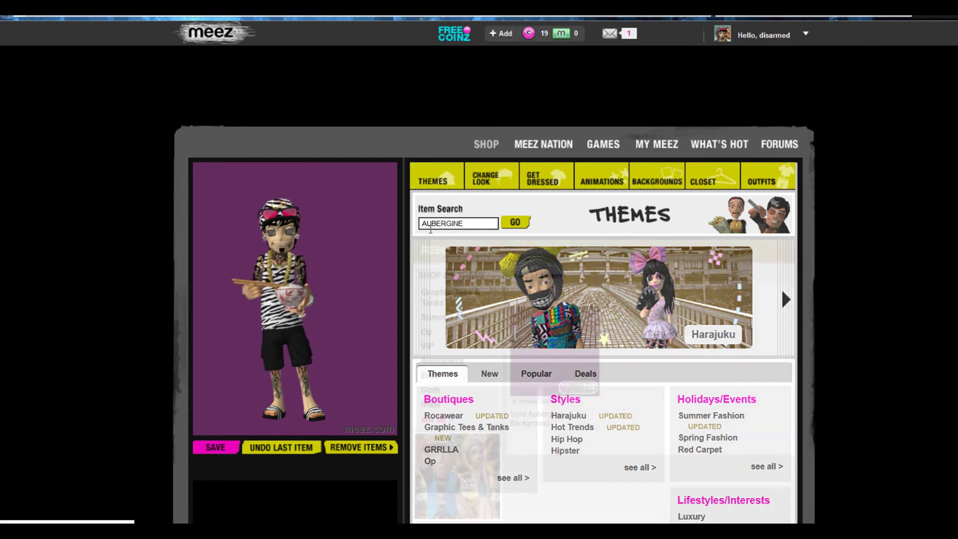
left_click(534, 401)
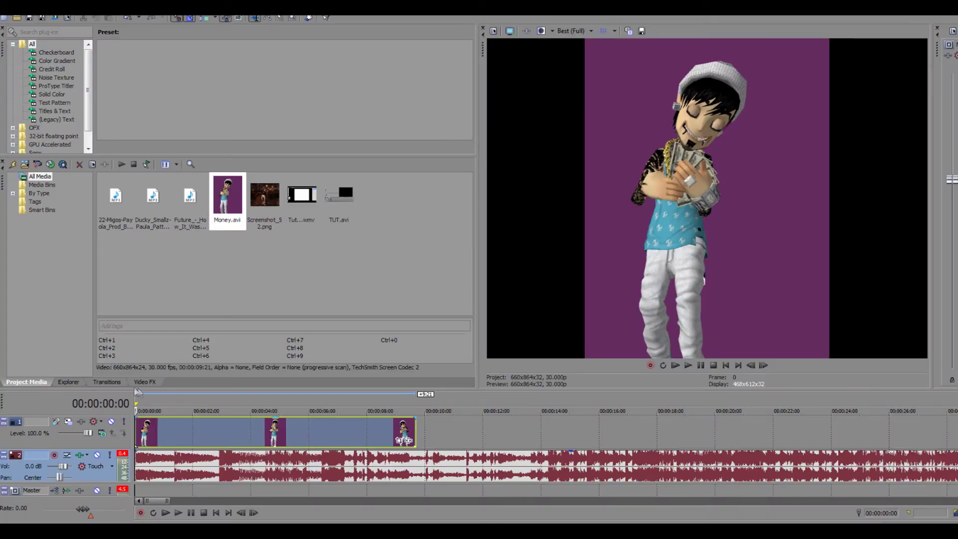
left_click(145, 382)
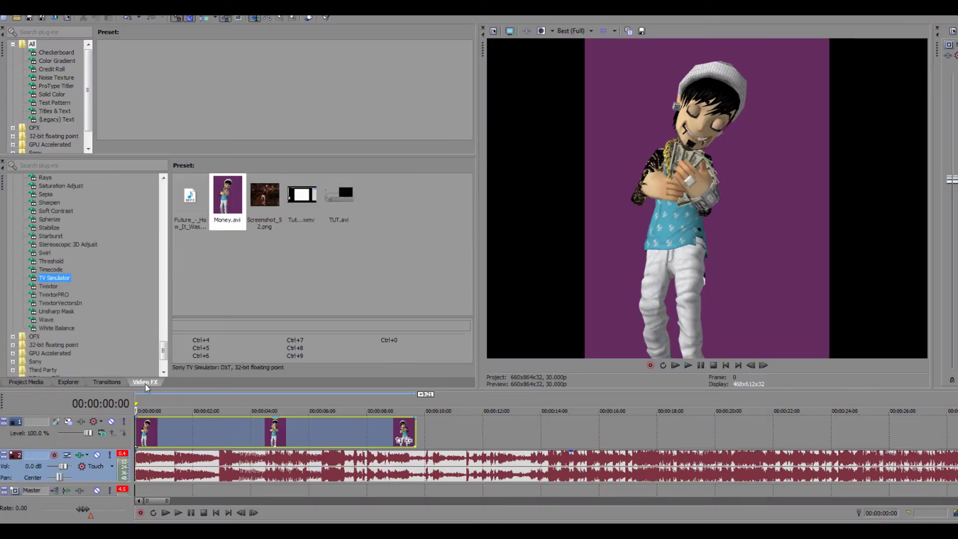
Apply Chroma Keyer's Pure Green Screen preset to Money and sample the purple background as key colour
left_click_drag(163, 351, 163, 203)
scroll(85, 220, "up", 4)
left_click(58, 261)
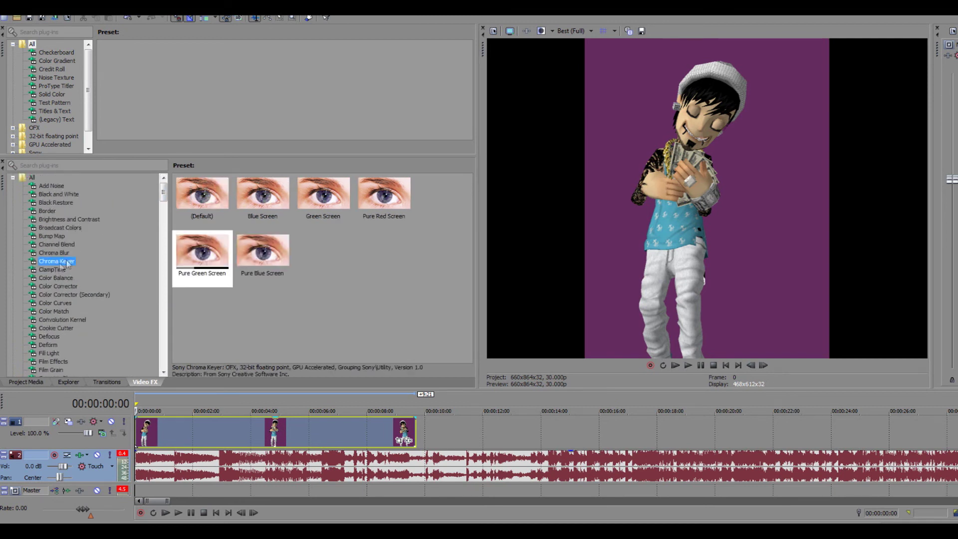
left_click(216, 253)
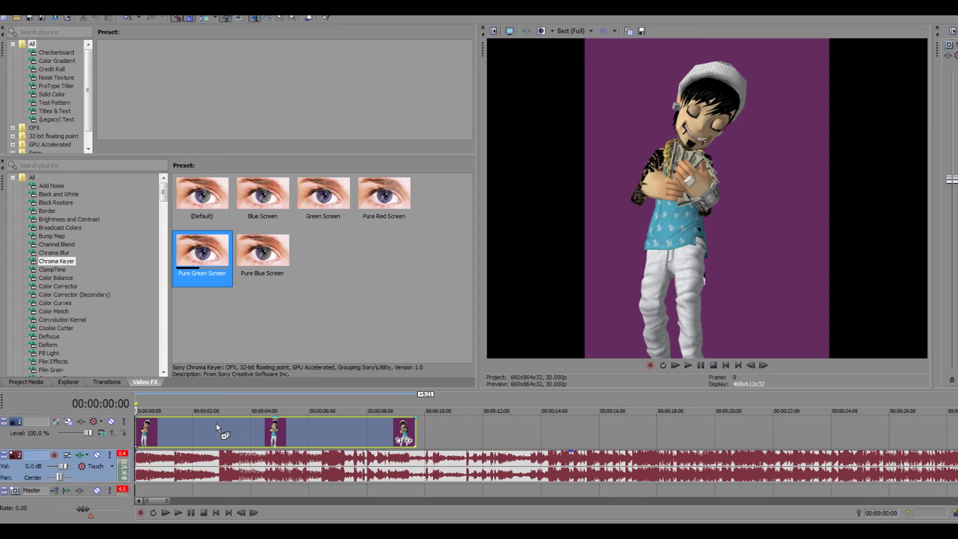
left_click_drag(216, 423, 217, 424)
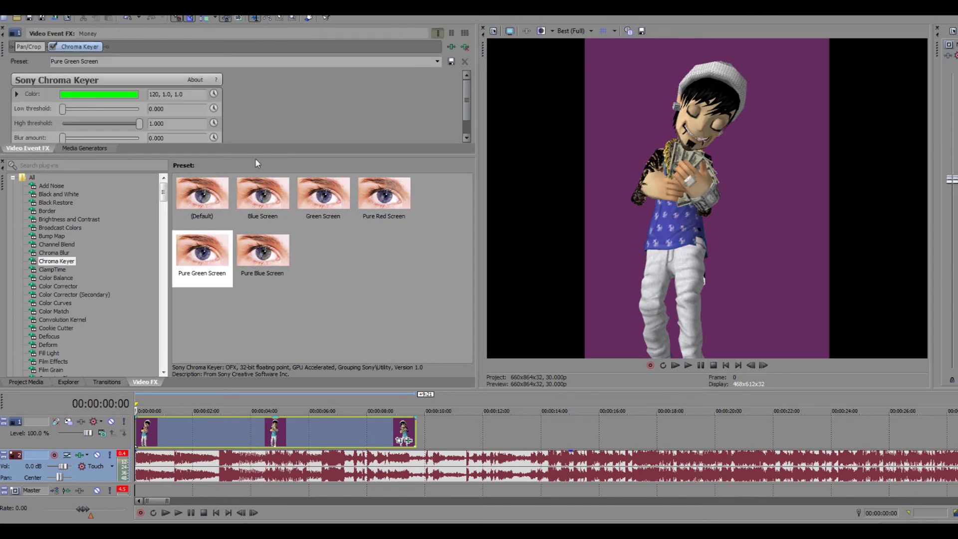
left_click(89, 93)
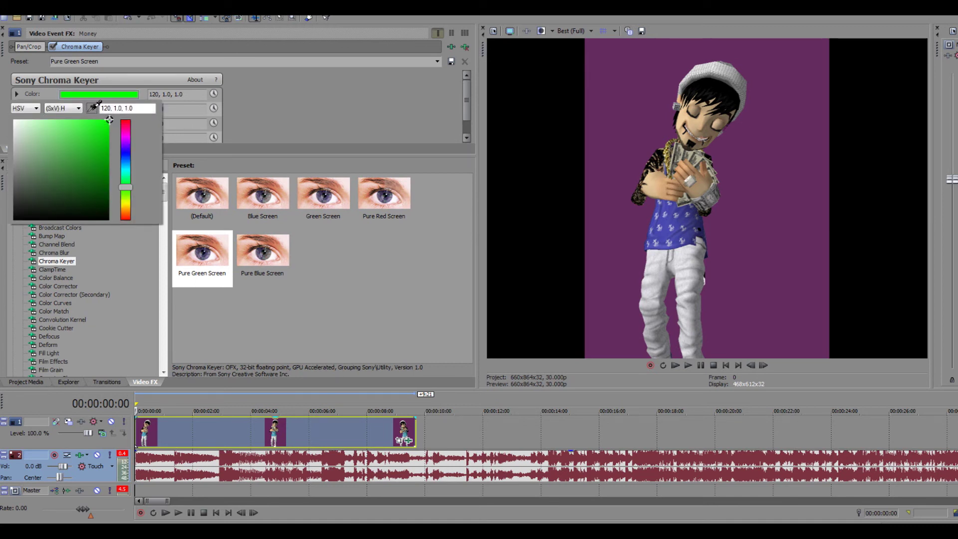
left_click(627, 111)
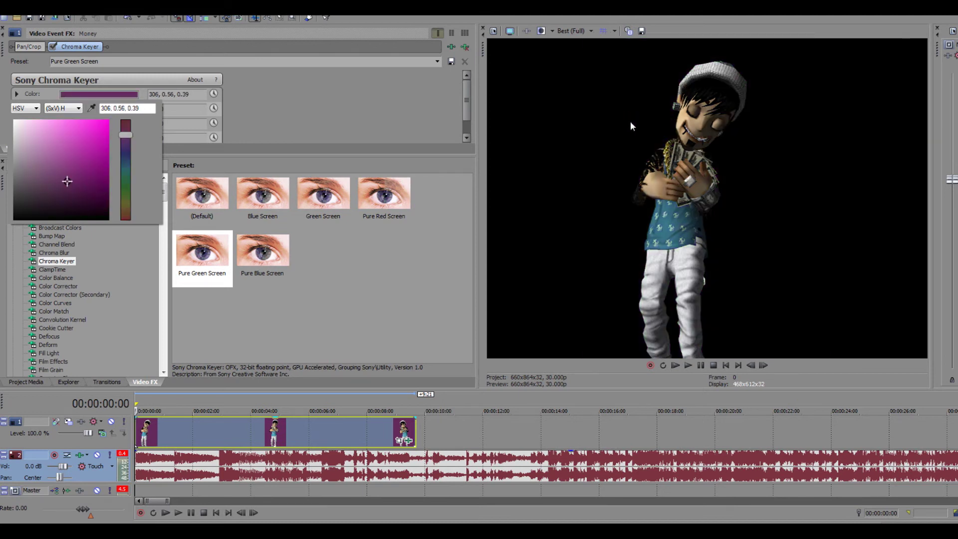
left_click(339, 283)
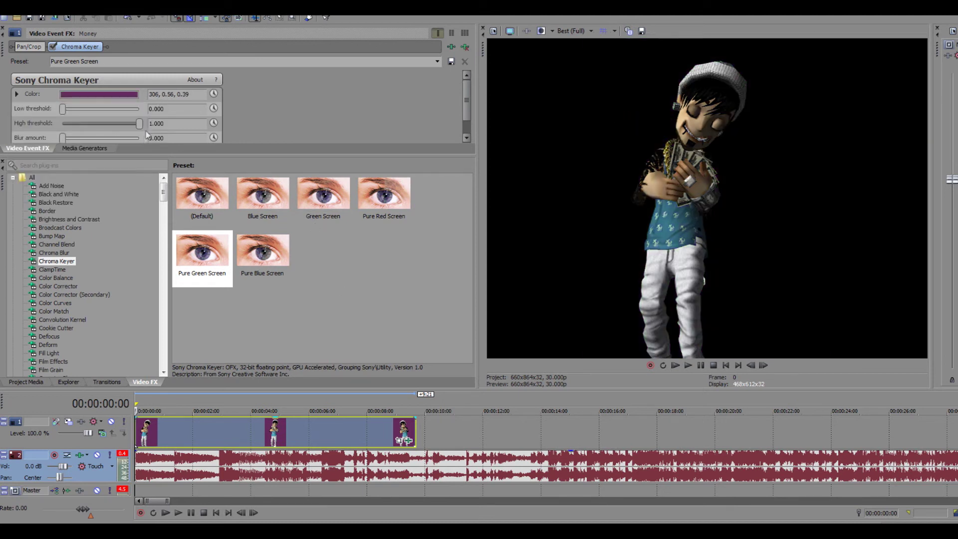
Turn on Show mask only and settle the Chroma Keyer high threshold at 0.680
left_click_drag(138, 126, 85, 124)
left_click_drag(270, 155, 250, 262)
left_click_drag(63, 138, 46, 153)
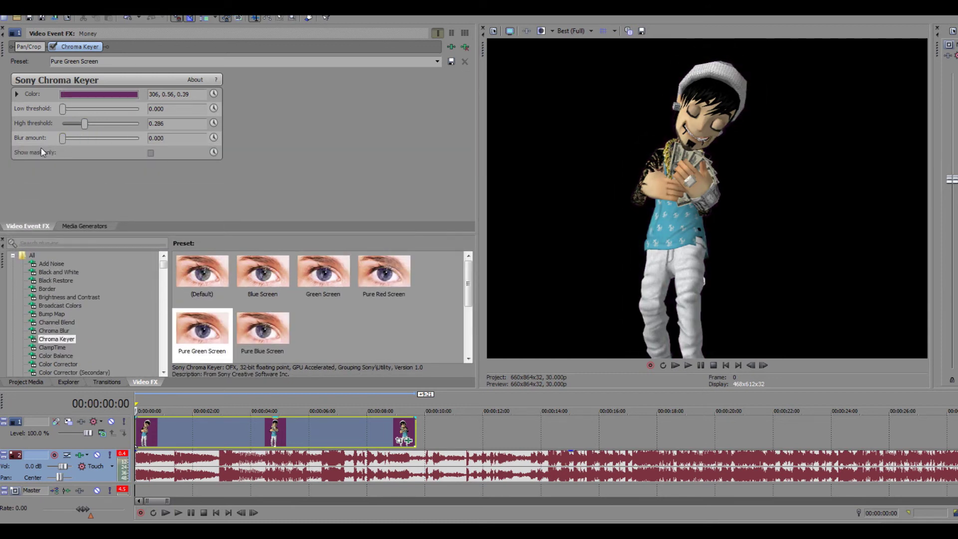
left_click(151, 153)
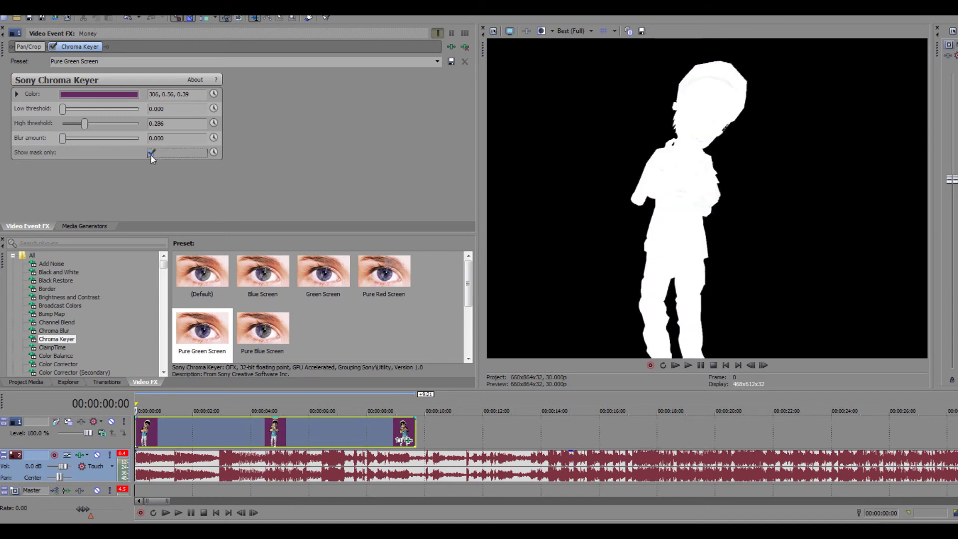
left_click_drag(85, 124, 130, 127)
mouse_move(63, 109)
left_mouse_down()
mouse_move(109, 112)
mouse_move(62, 108)
left_mouse_up()
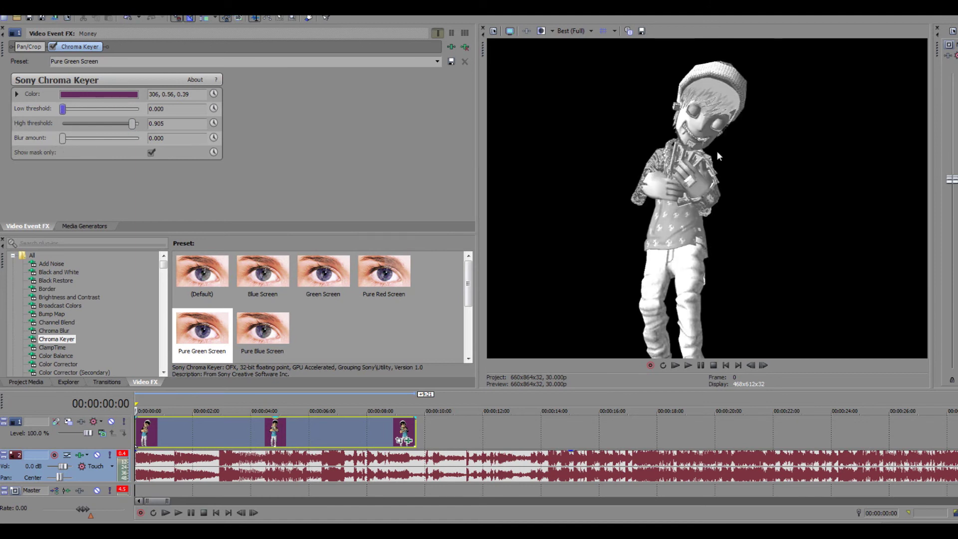
left_click_drag(132, 124, 60, 150)
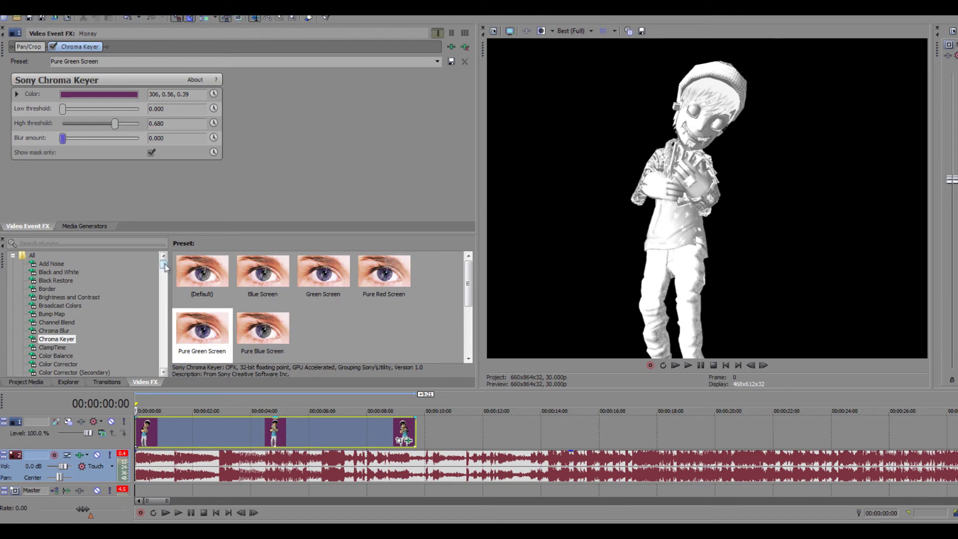
scroll(52, 316, "down", 10)
left_click(52, 315)
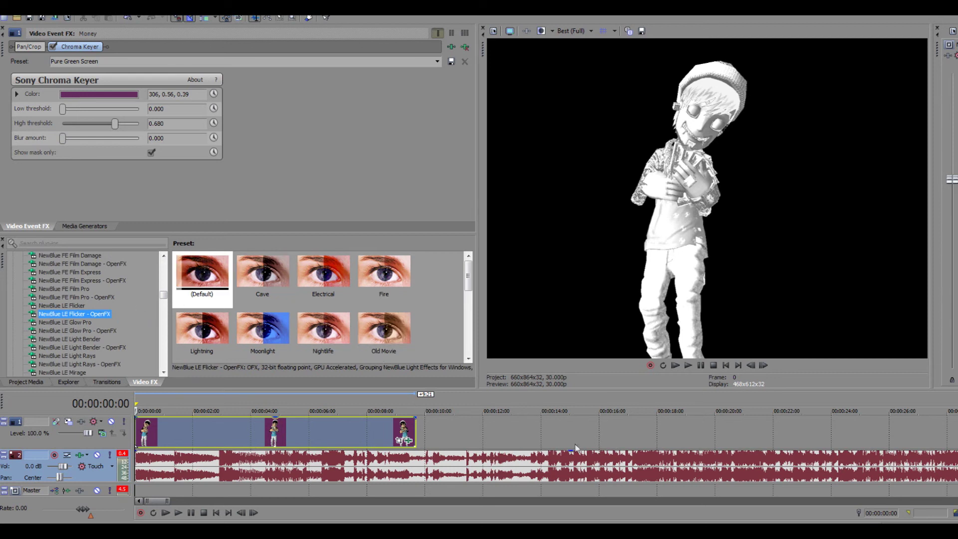
Add the Tube TV Turn on package (TV Simulator, Deform) as Track 1 FX and play it
scroll(574, 439, "down", 5)
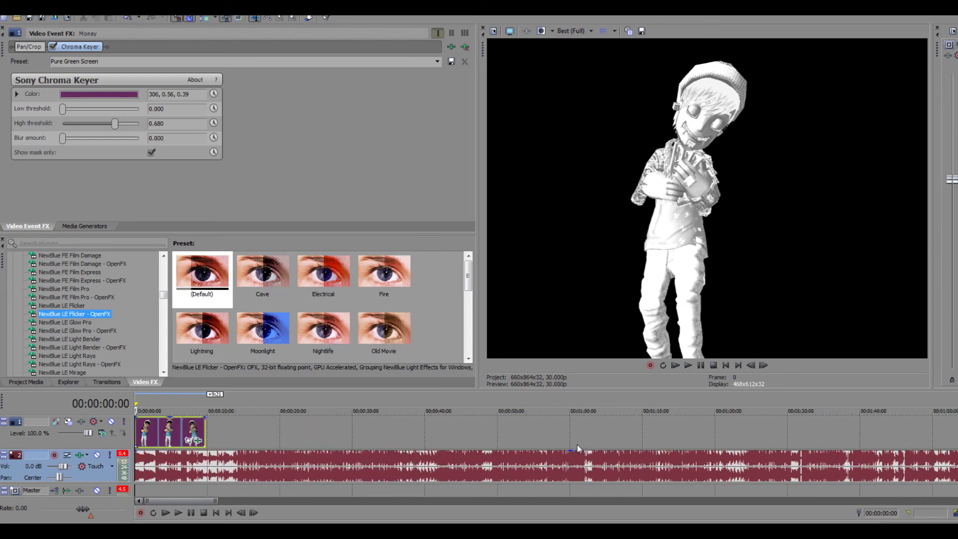
left_click(82, 422)
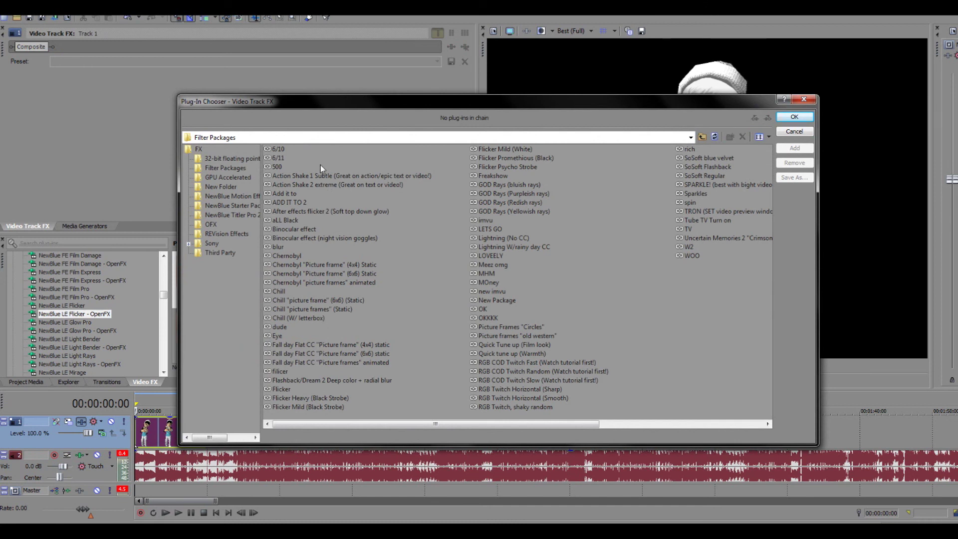
double_click(719, 220)
left_click(794, 116)
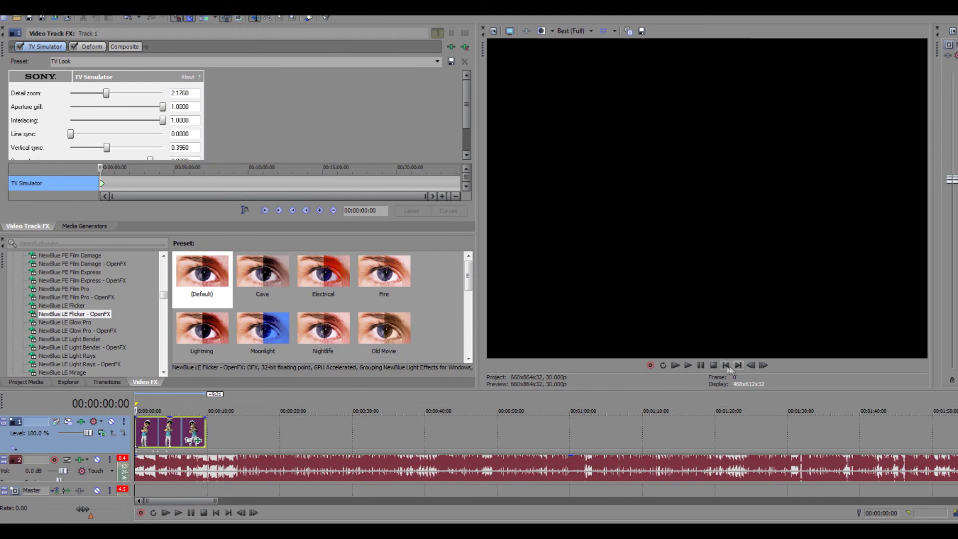
left_click(689, 366)
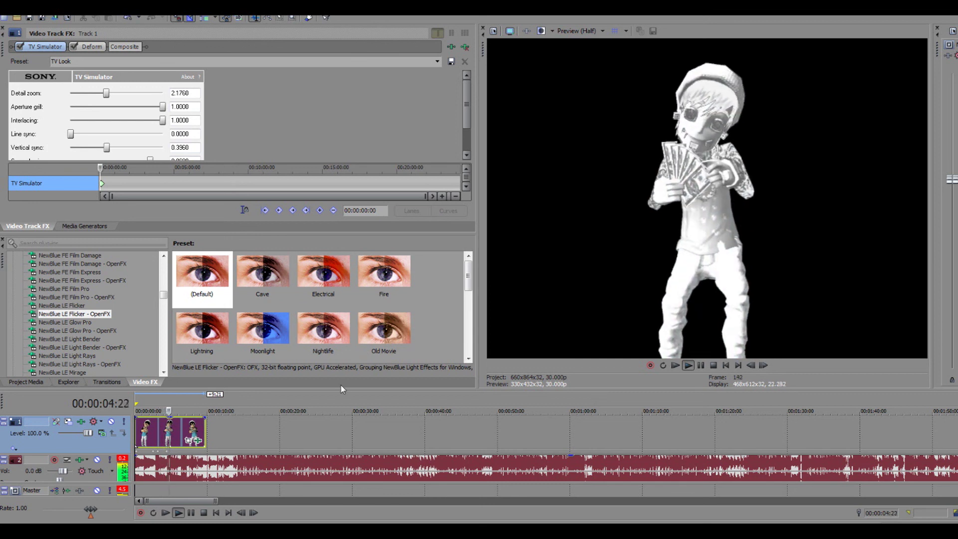
Stop the preview at 00:00:06;07 and open the File menu
left_click(701, 365)
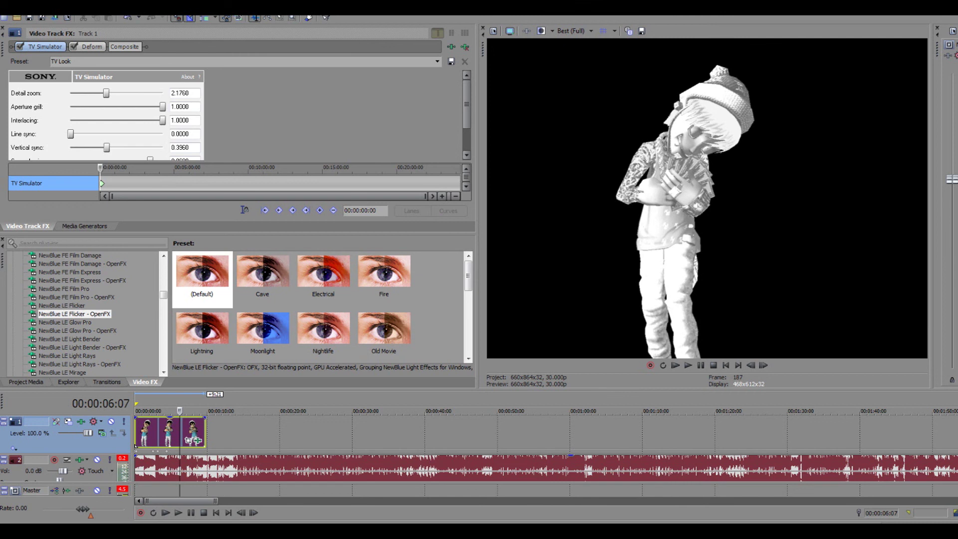
left_click(9, 7)
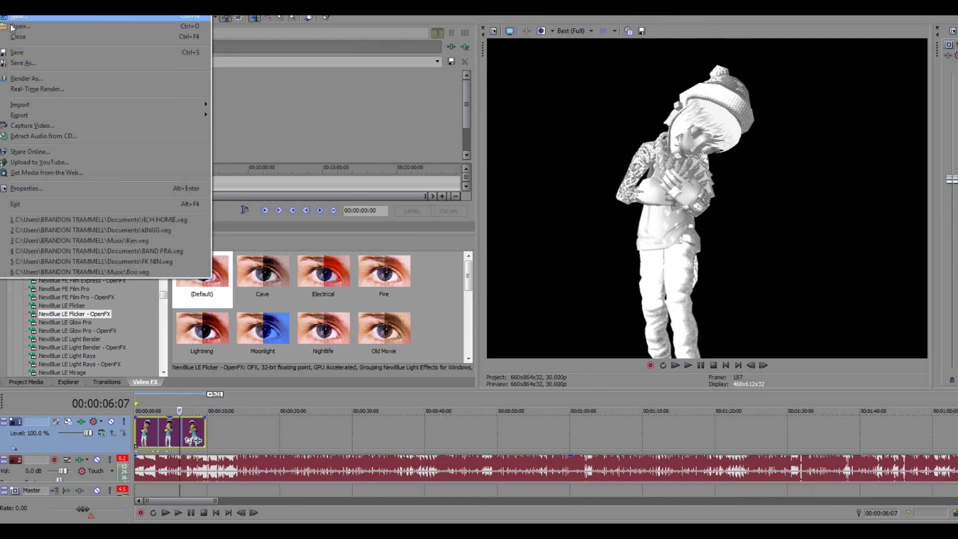
Choose the Windows Media Video V11 6.4 Mbps HD 1080-24p render template, then close without rendering
left_click(26, 79)
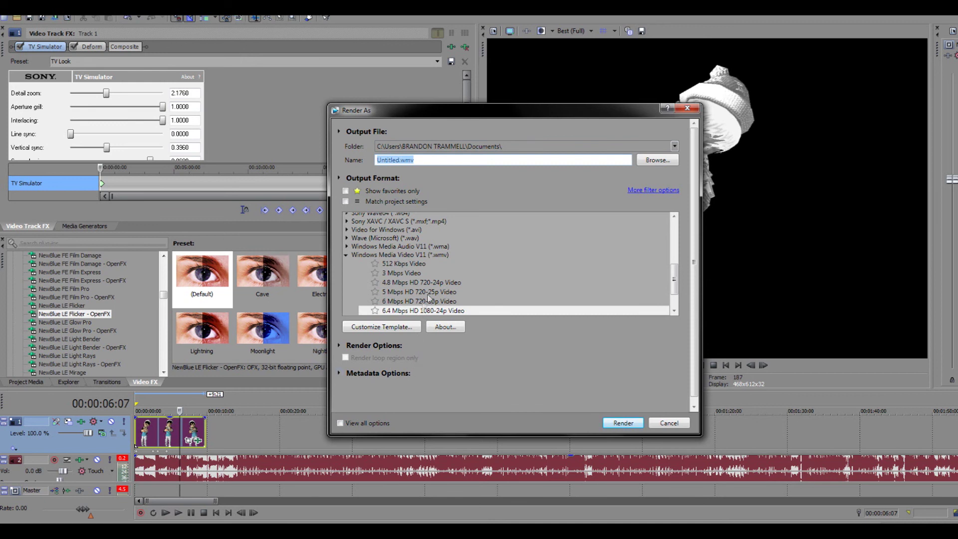
left_click(412, 311)
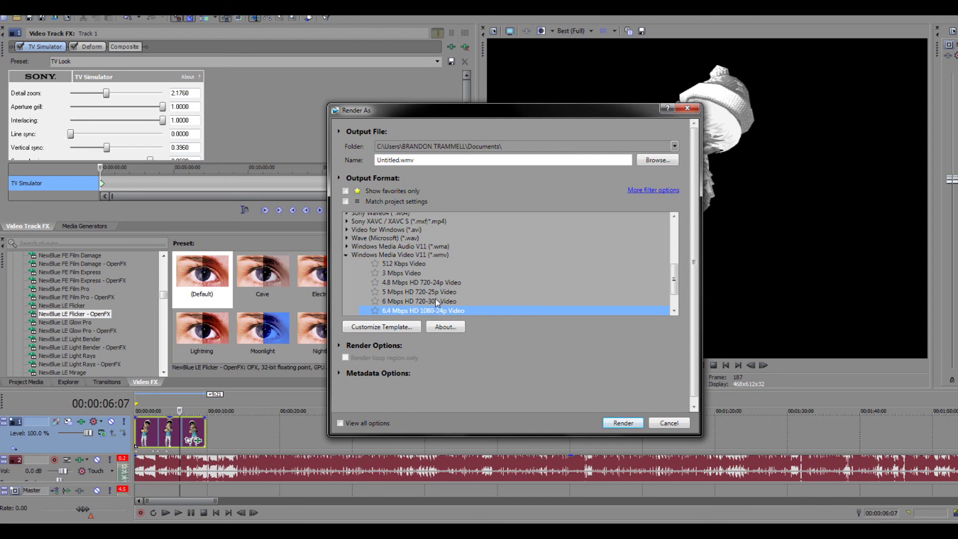
scroll(436, 302, "down", 2)
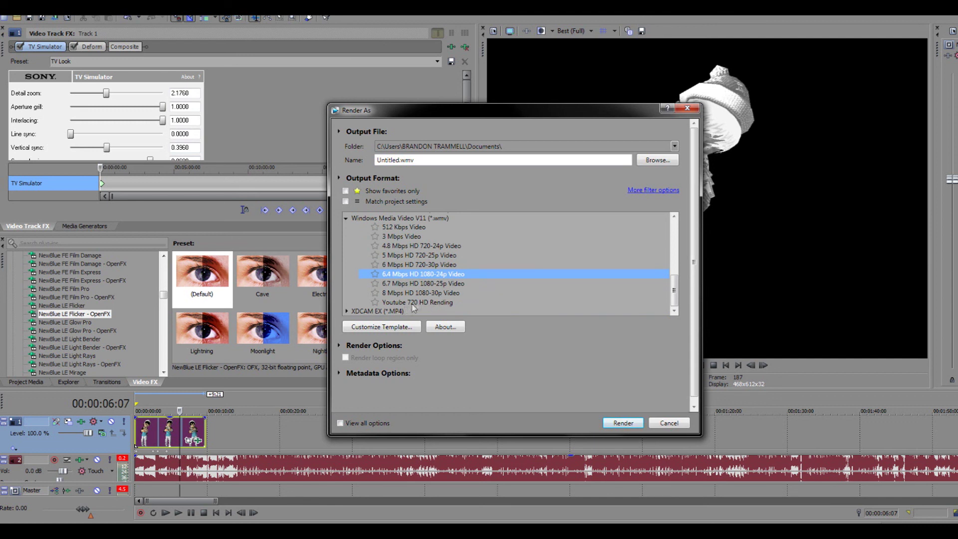
scroll(426, 309, "up", 4)
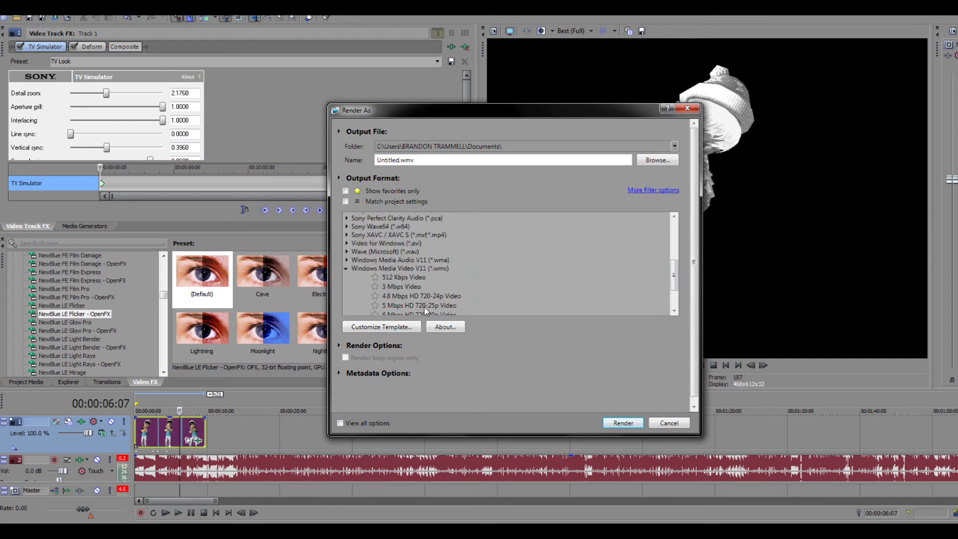
scroll(425, 309, "down", 1)
scroll(392, 270, "down", 2)
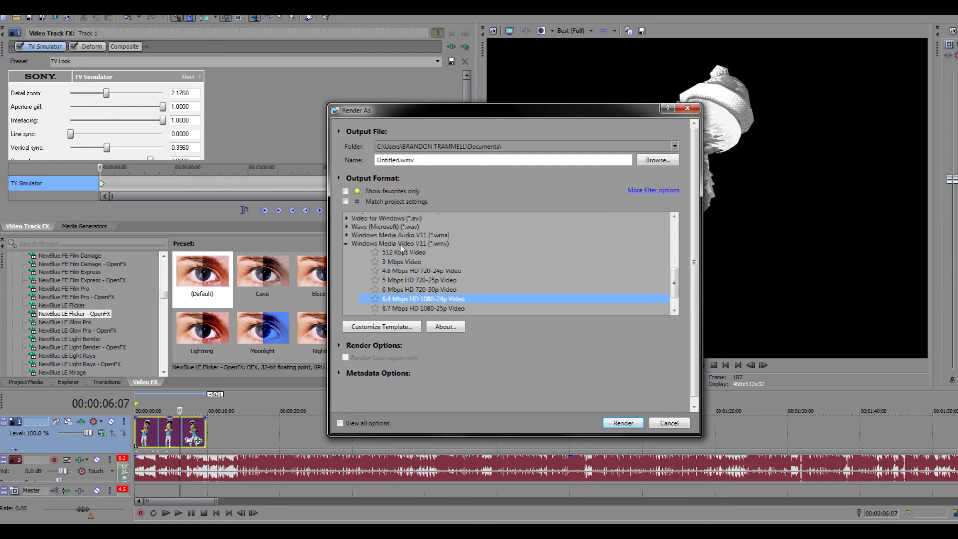
left_click(632, 425)
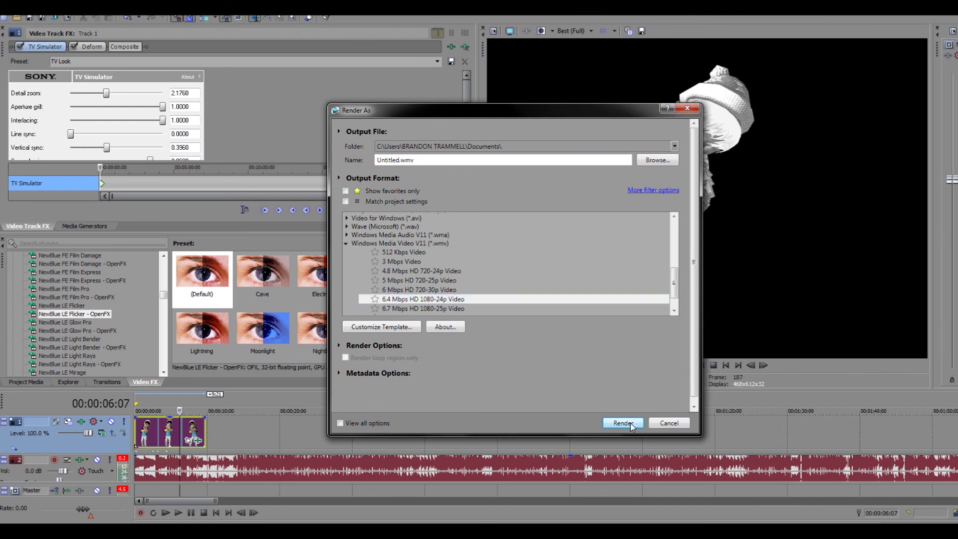
left_click(687, 108)
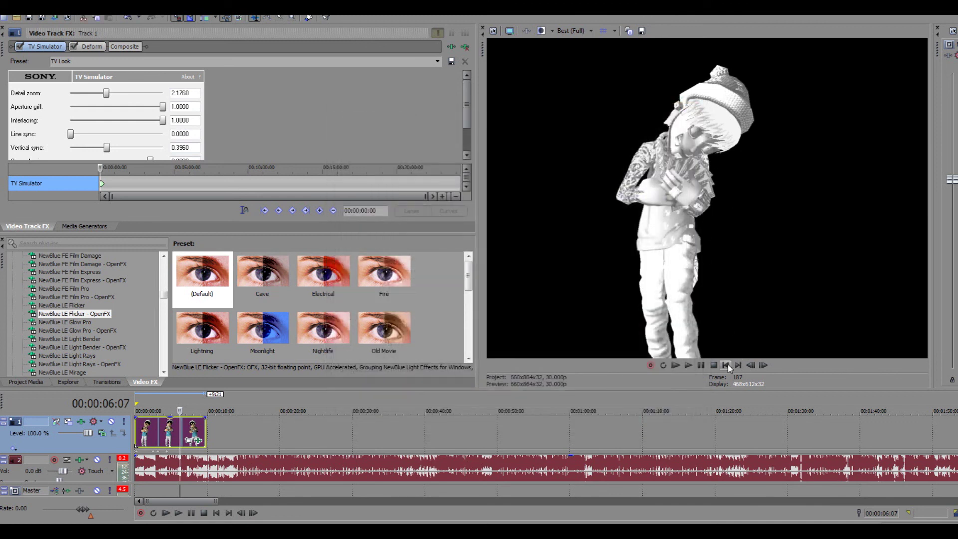